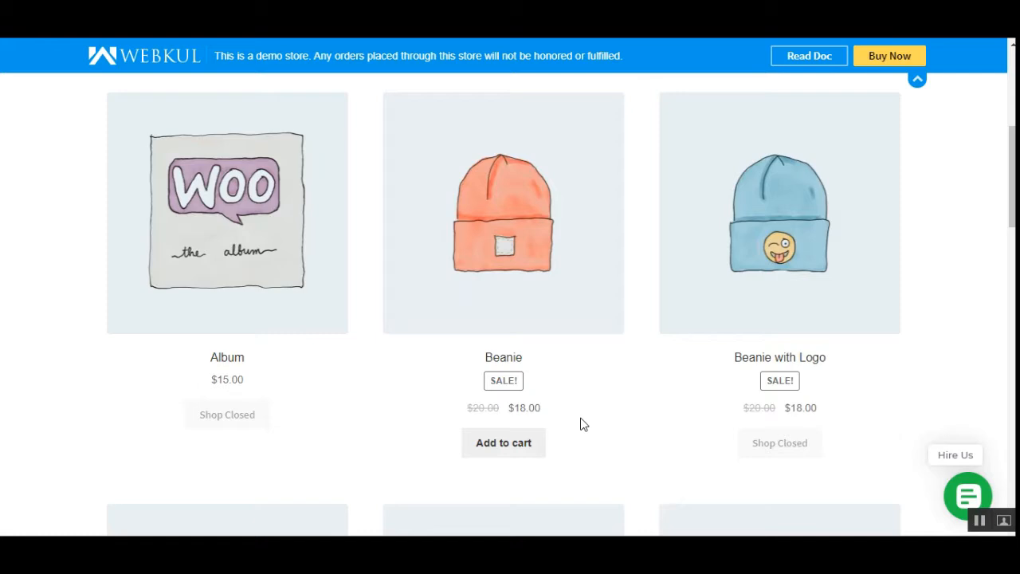
- Look through the shop's product listing to compare the cart buttons of closed and open sellers' products
mouse_move(1011, 179)
mouse_down()
mouse_move(1012, 102)
mouse_move(1011, 178)
mouse_up()
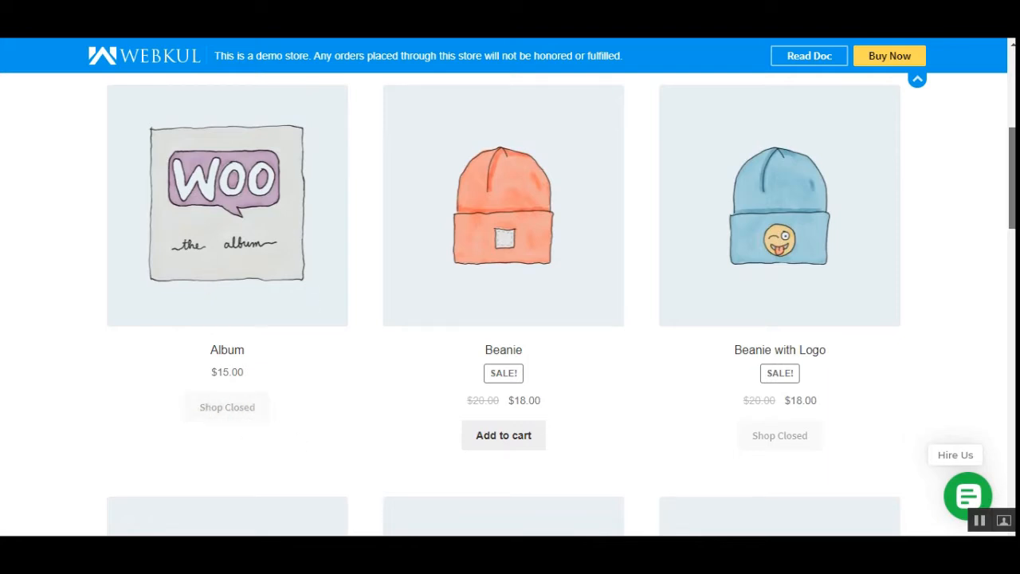
drag(1012, 179, 1013, 454)
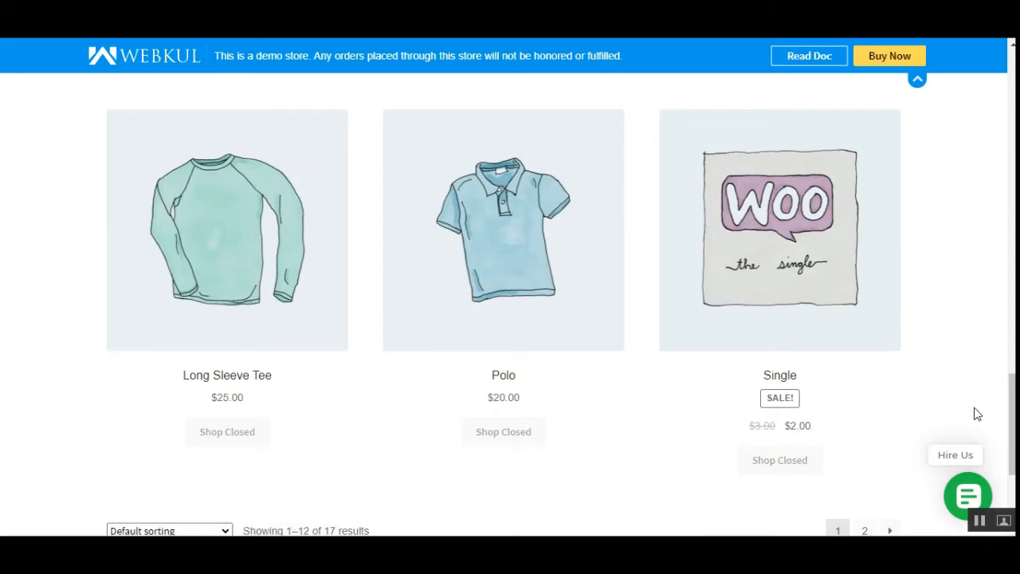
mouse_move(1011, 409)
mouse_down()
mouse_move(1011, 99)
mouse_move(1011, 422)
mouse_up()
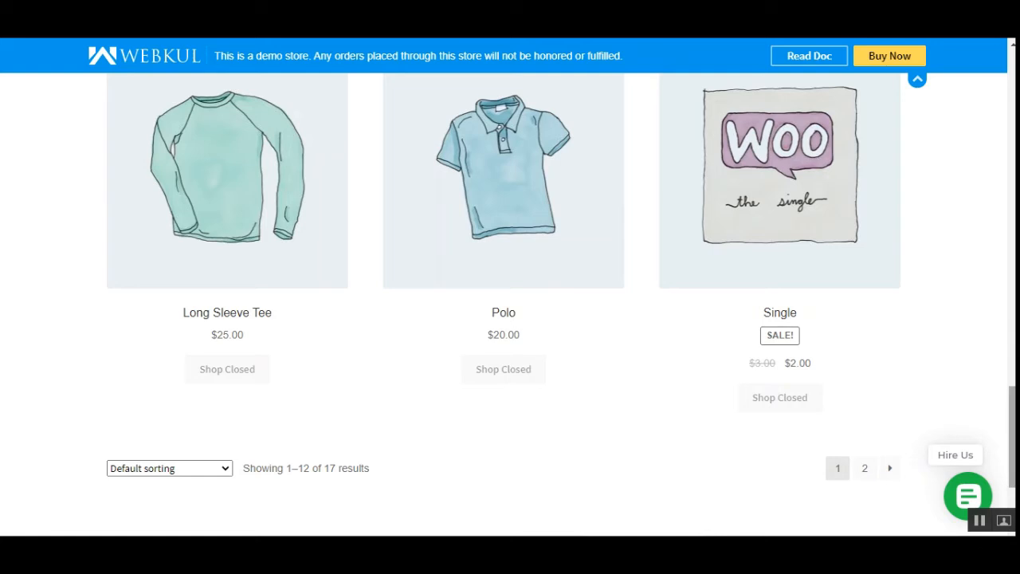
click(979, 521)
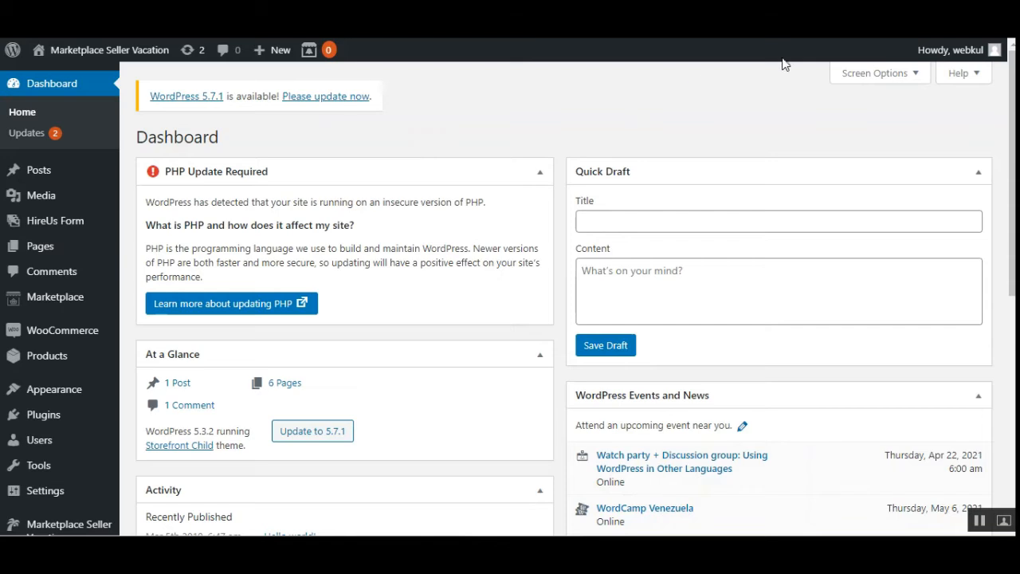
- Switch to the WordPress admin dashboard and open the Seller Vacation settings of Marketplace Seller Vacation
mouse_move(952, 49)
scroll(169, 457, down, 4)
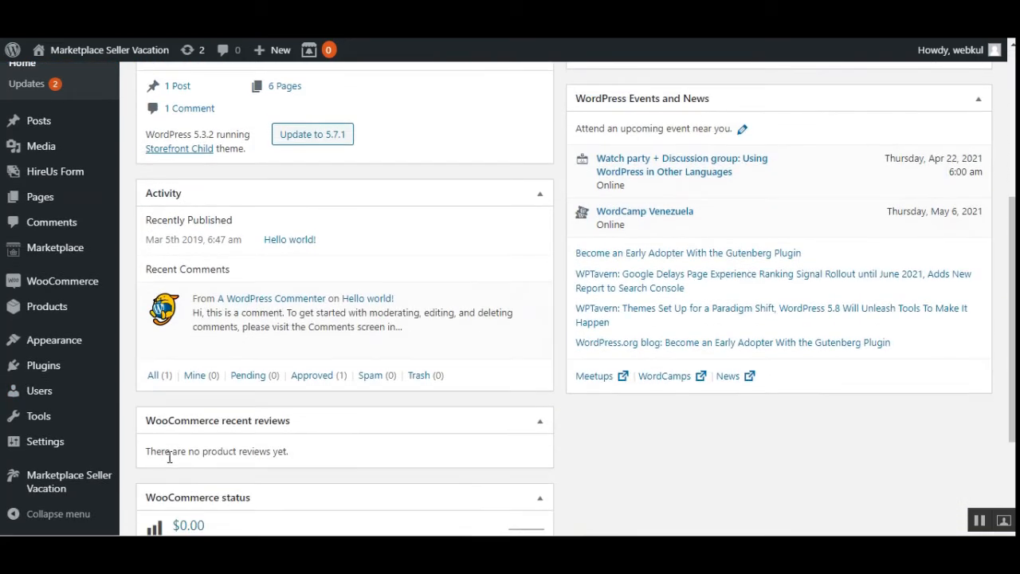
mouse_move(80, 480)
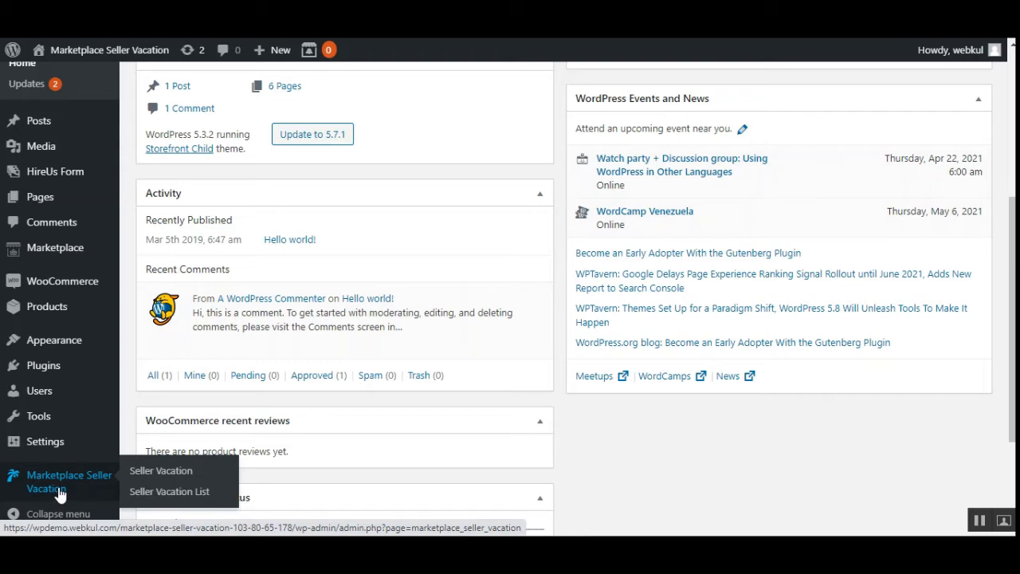
right_click(158, 476)
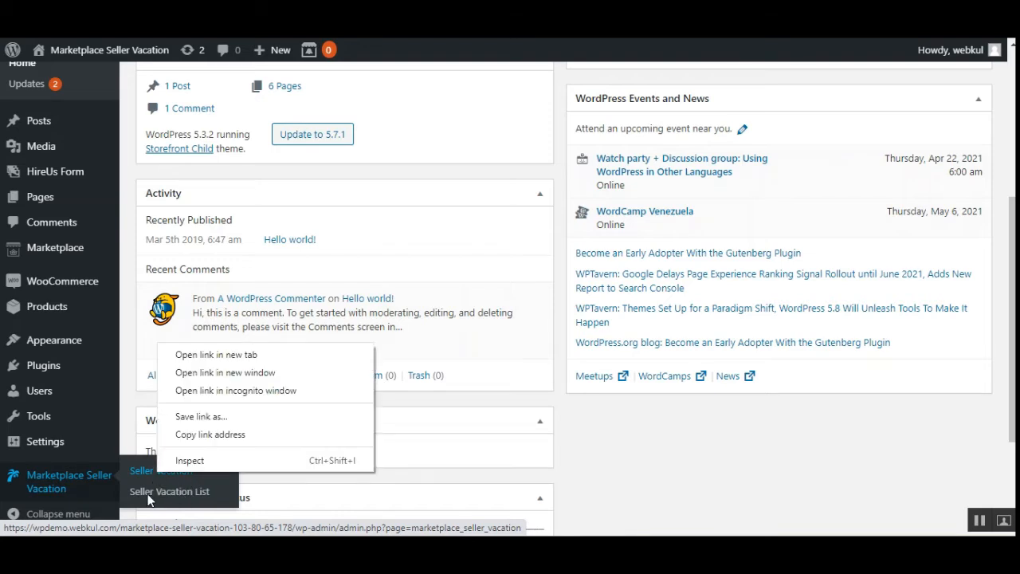
click(248, 355)
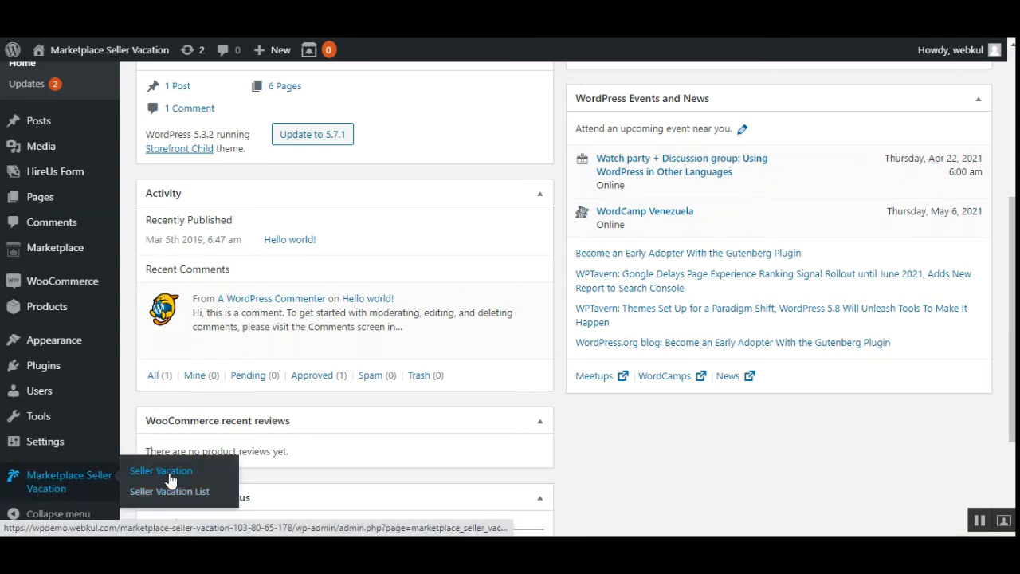
click(199, 477)
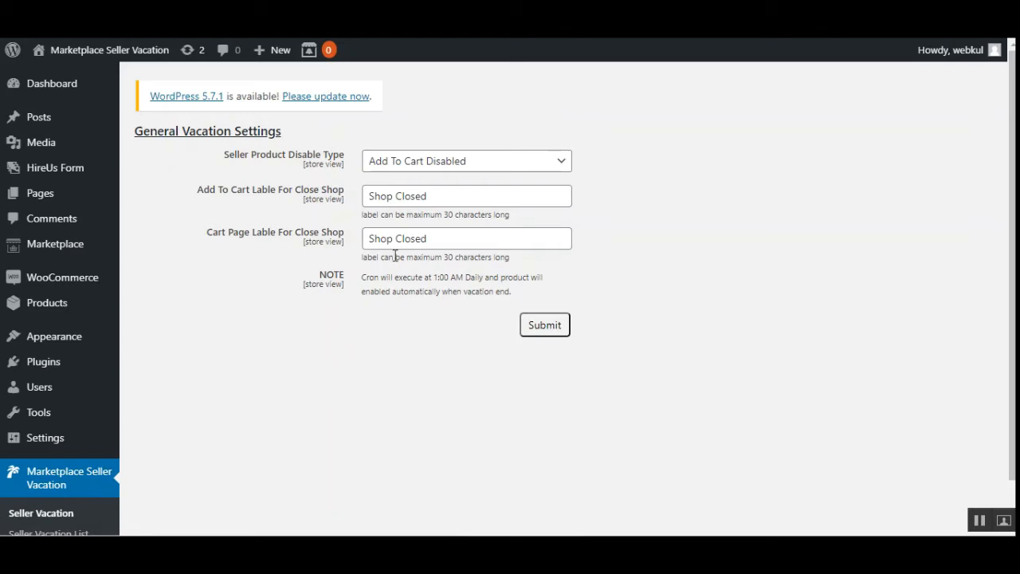
- Set the Seller Product Disable Type to Add To Cart Disabled
drag(229, 156, 349, 159)
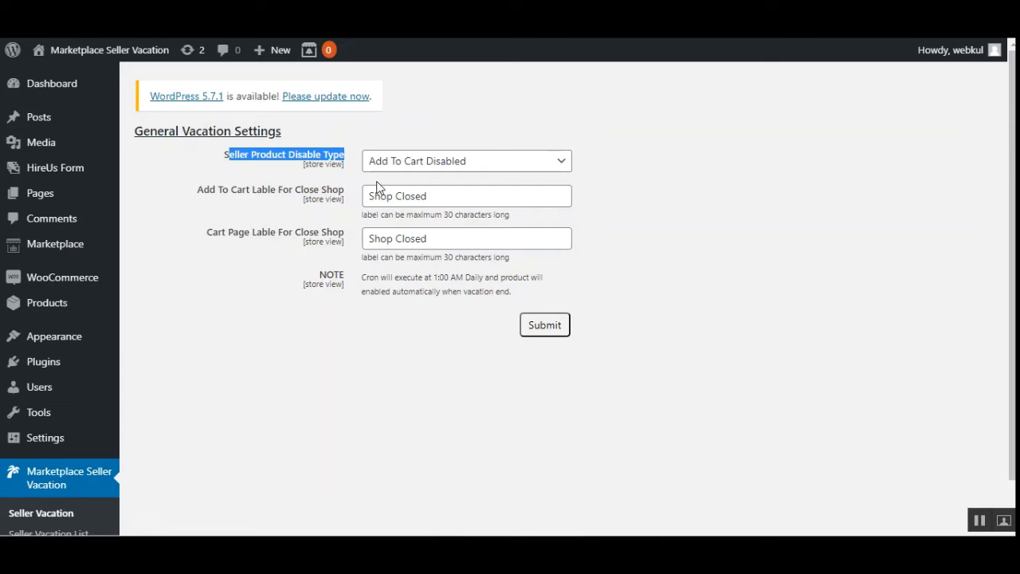
click(440, 162)
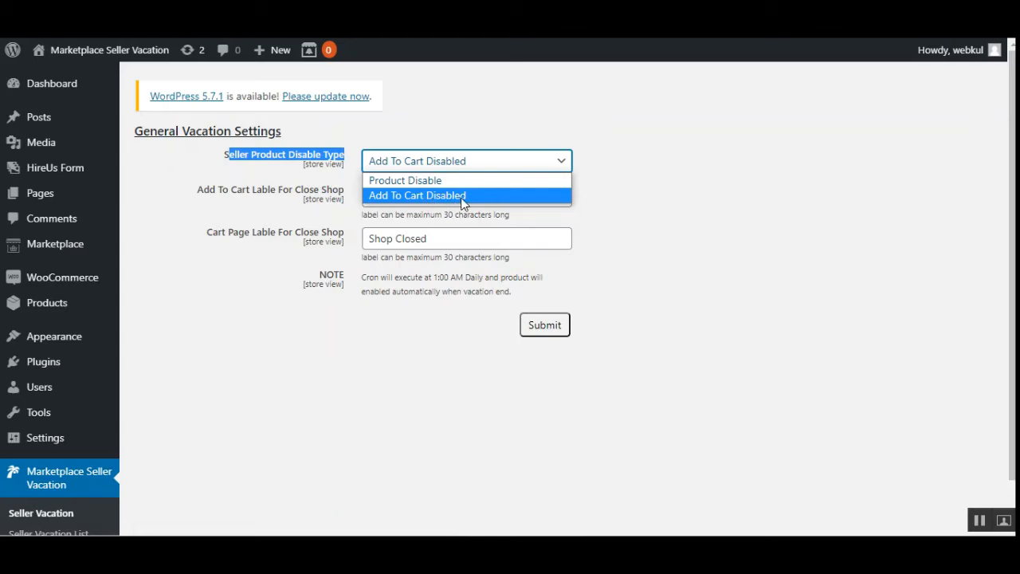
click(462, 198)
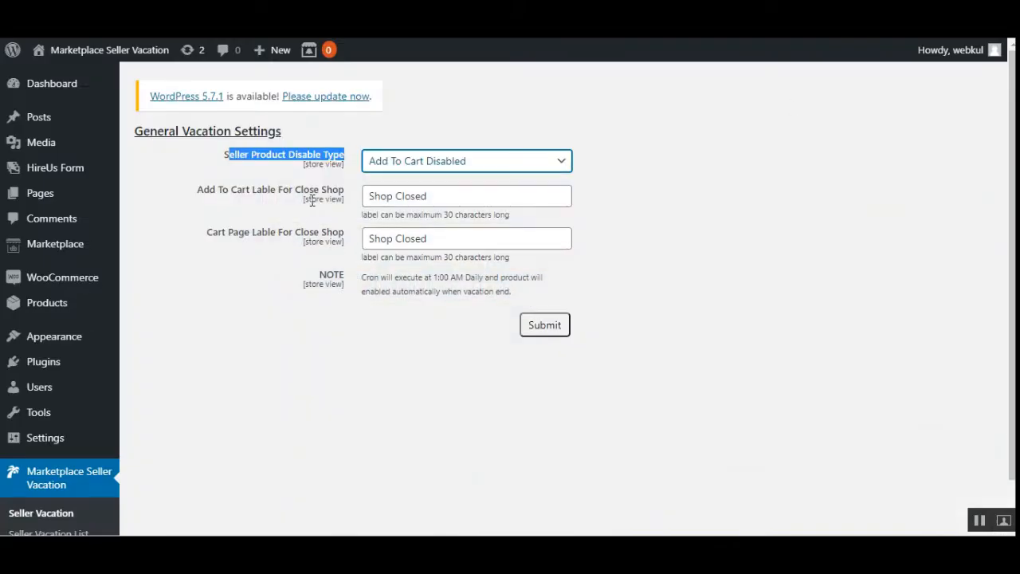
- Change both the add-to-cart and cart page labels for a closed shop to "Shop is Closed" and submit the settings
click(205, 193)
drag(205, 192, 338, 193)
drag(218, 234, 328, 240)
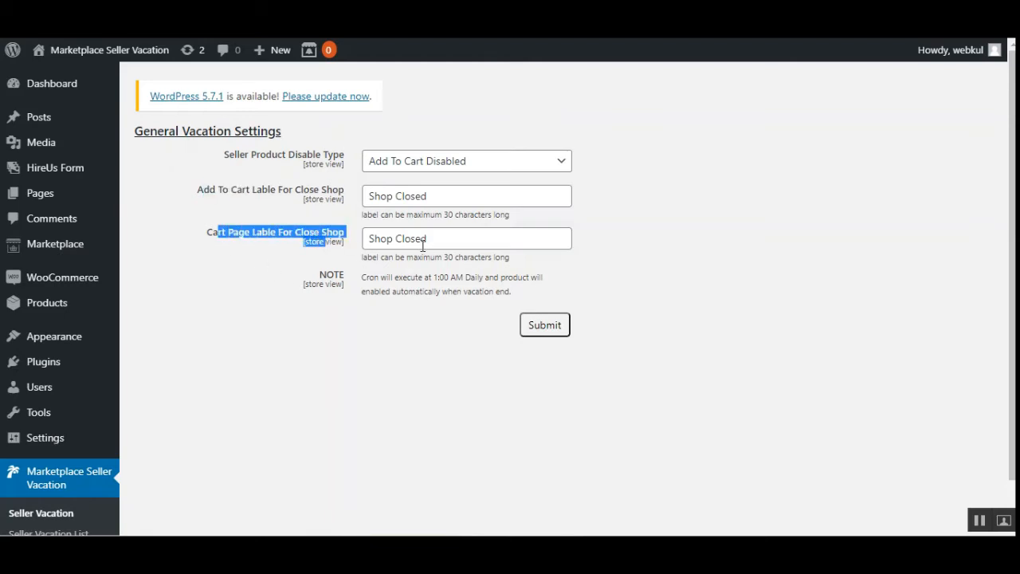
click(449, 198)
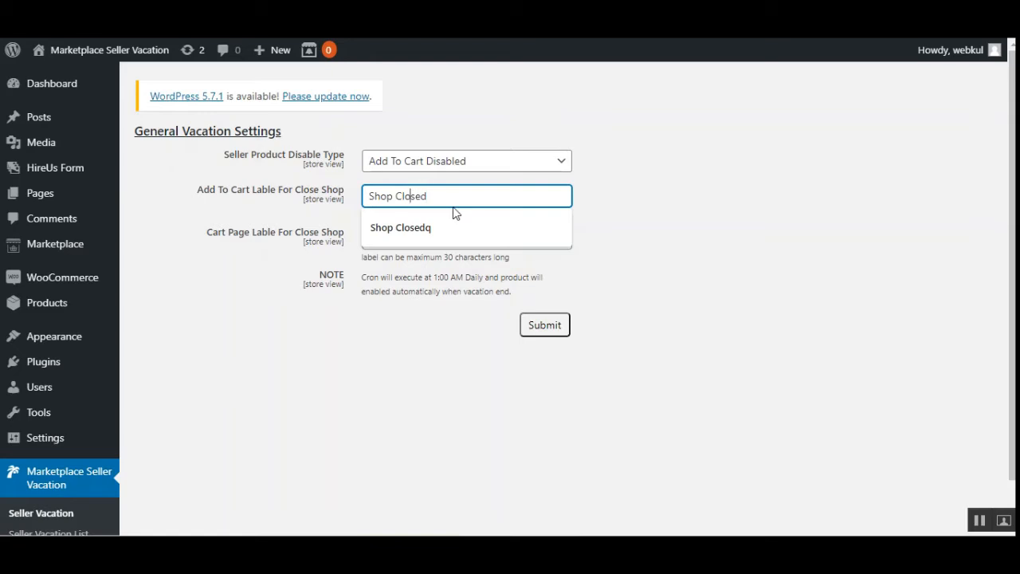
text(is)
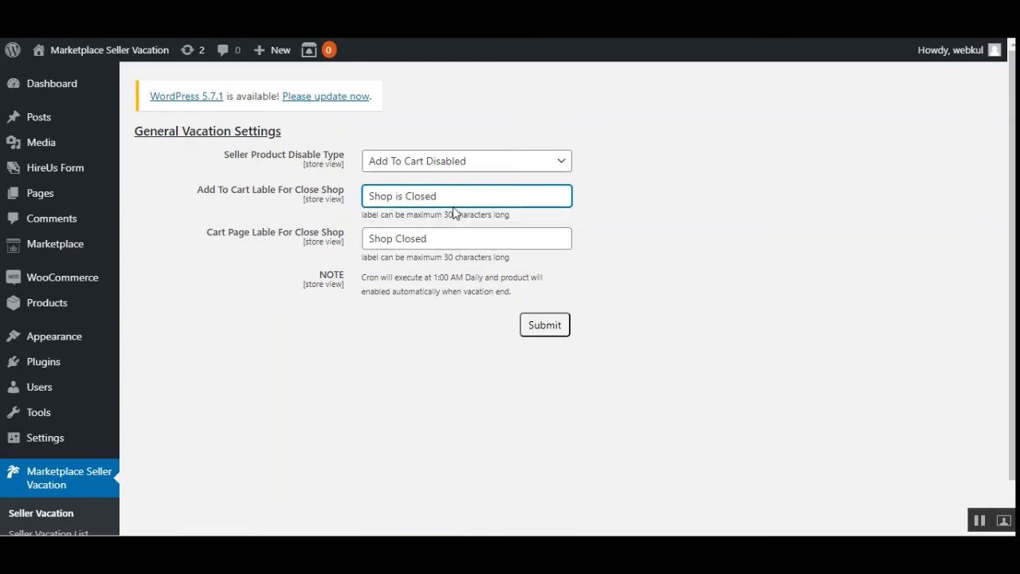
click(398, 240)
text(is)
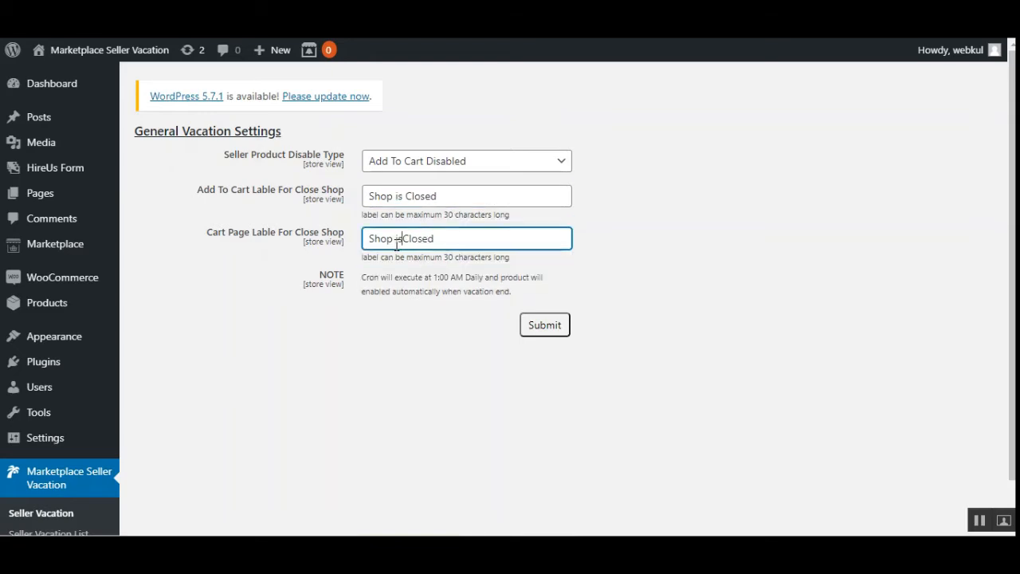
click(553, 328)
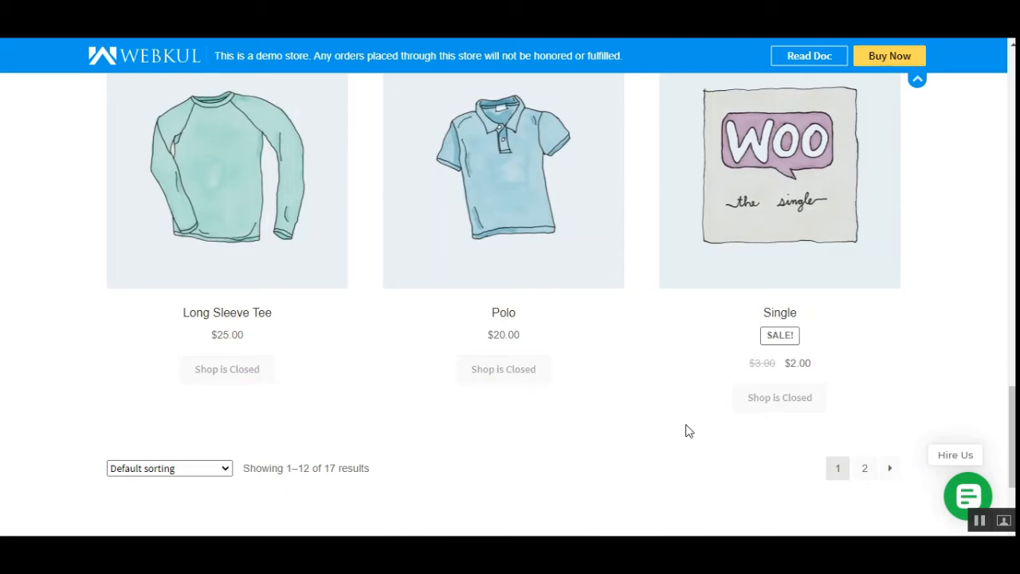
- Check the closed-shop label on the storefront's products, and return to the General Vacation Settings to review both label fields
drag(1012, 434, 1011, 162)
scroll(713, 337, down, 1)
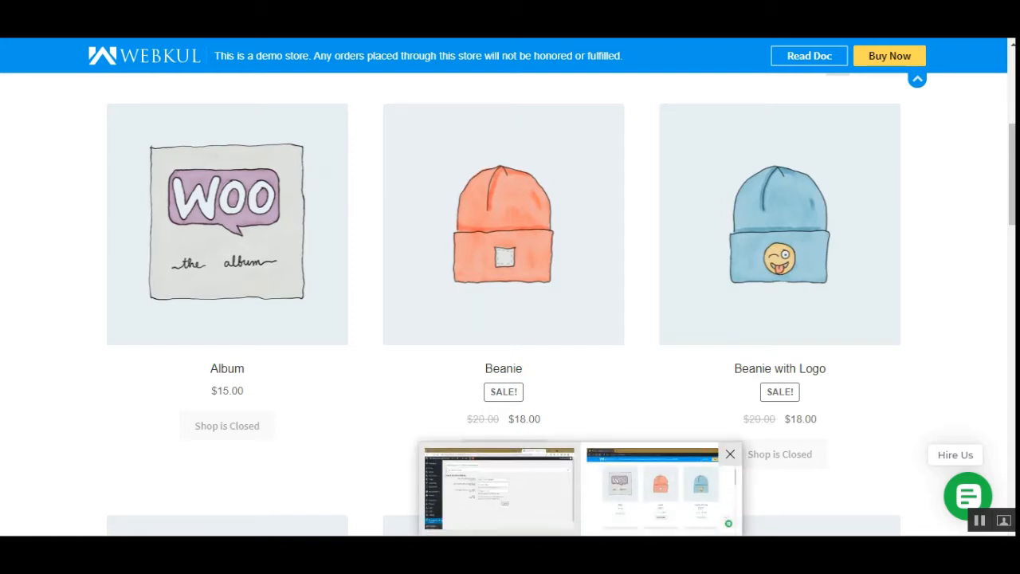
click(501, 486)
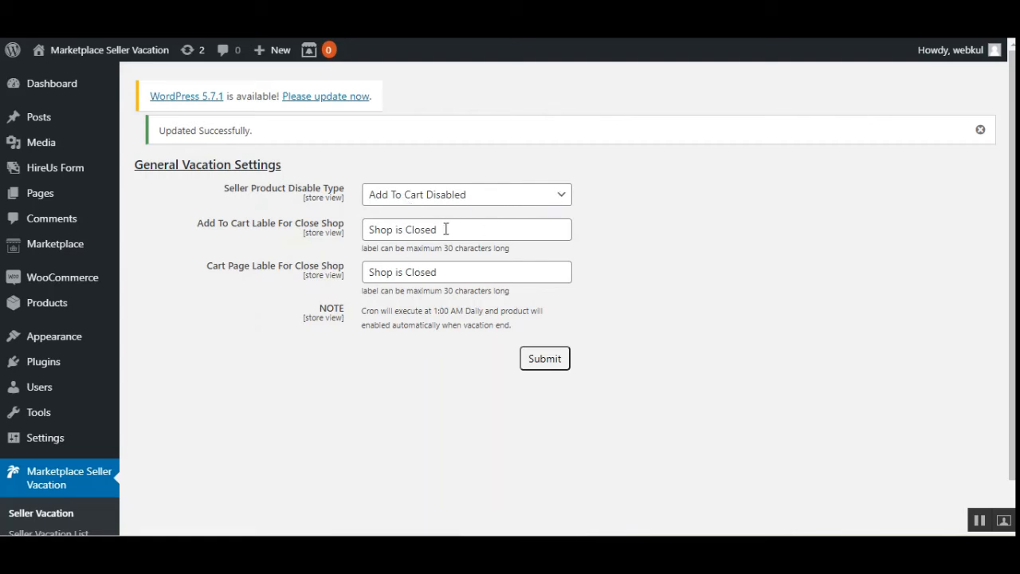
drag(209, 227, 325, 232)
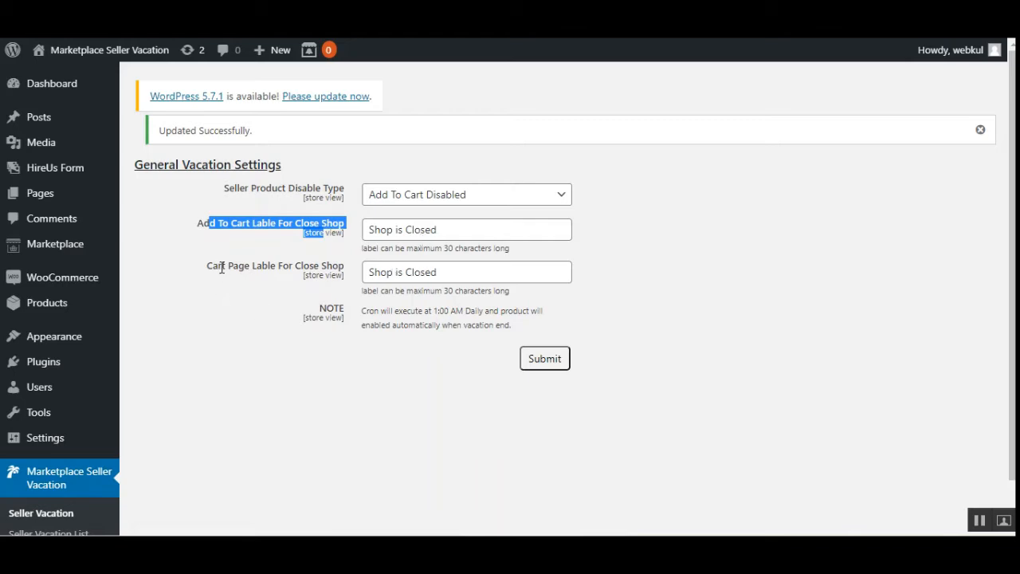
drag(219, 267, 341, 269)
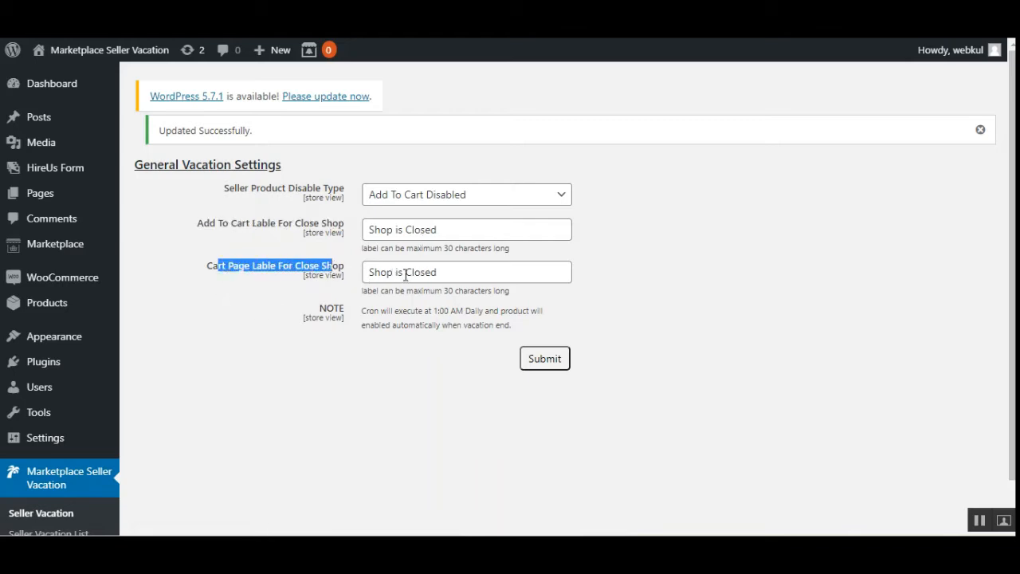
- Switch the Seller Product Disable Type to Product Disable and check the remaining cart page label field
click(467, 200)
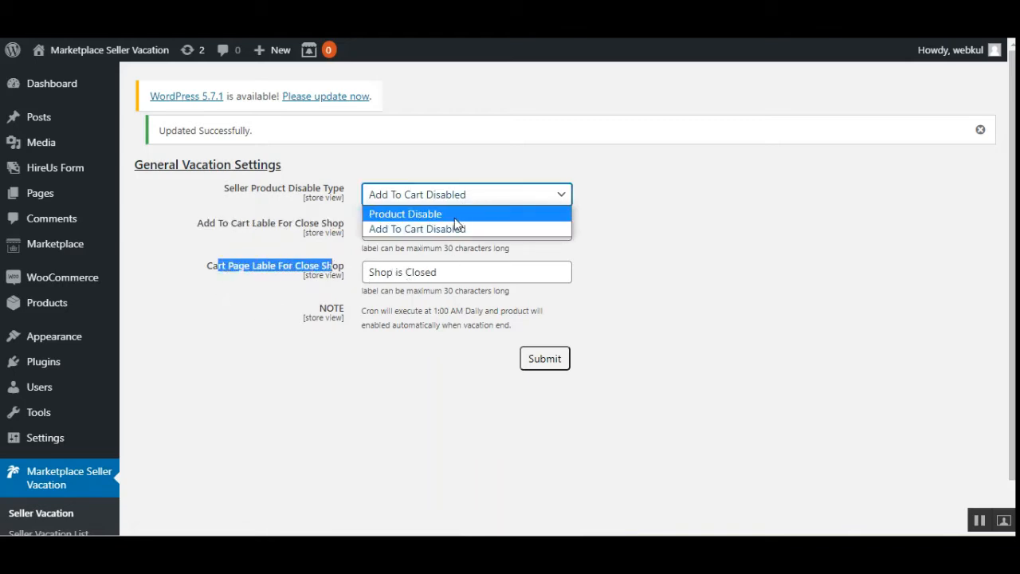
click(455, 217)
click(632, 217)
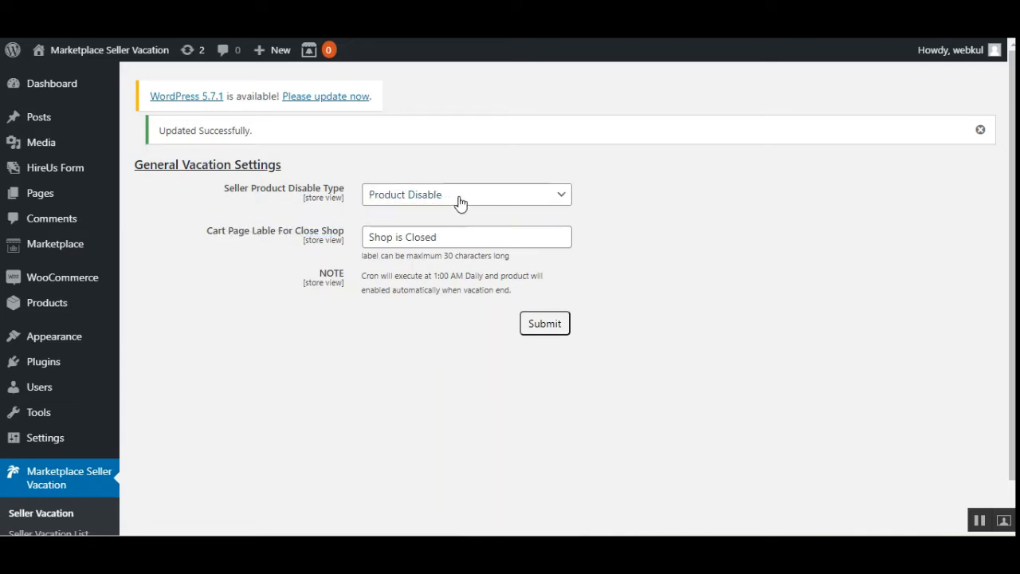
drag(218, 231, 346, 237)
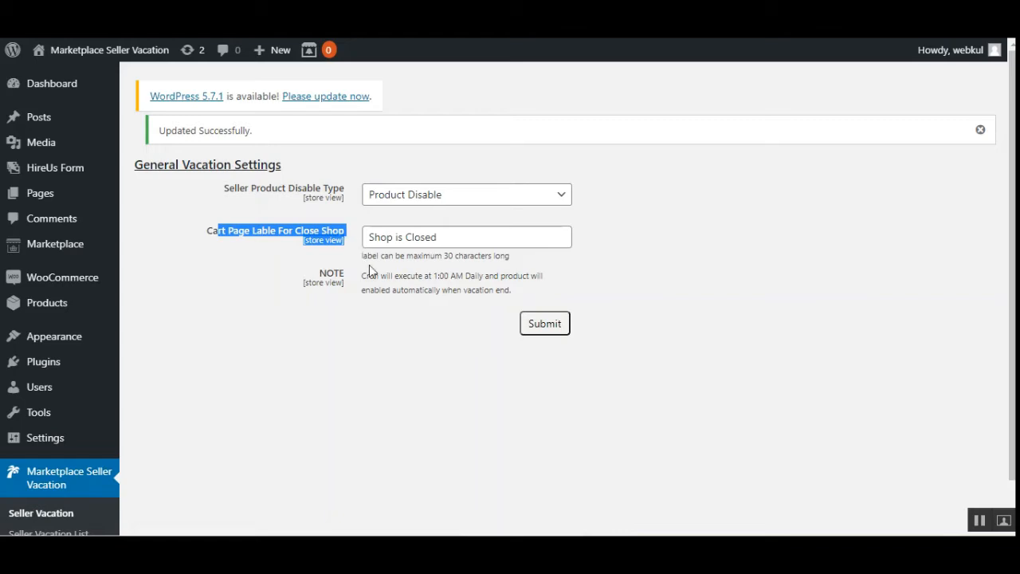
click(455, 243)
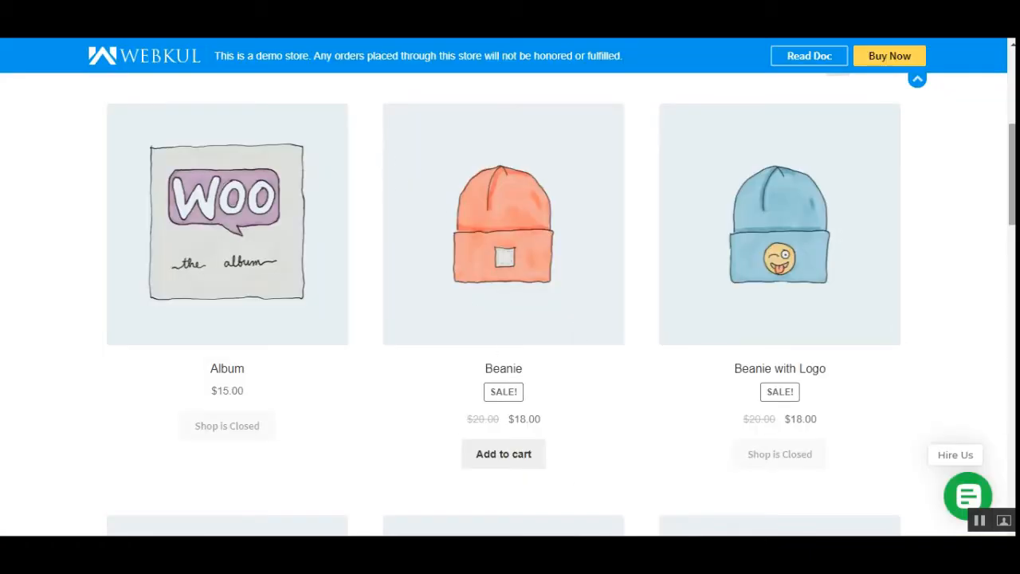
- Go to the storefront's My account page and log out of the customer account
scroll(708, 332, up, 5)
scroll(344, 424, down, 6)
scroll(344, 423, up, 3)
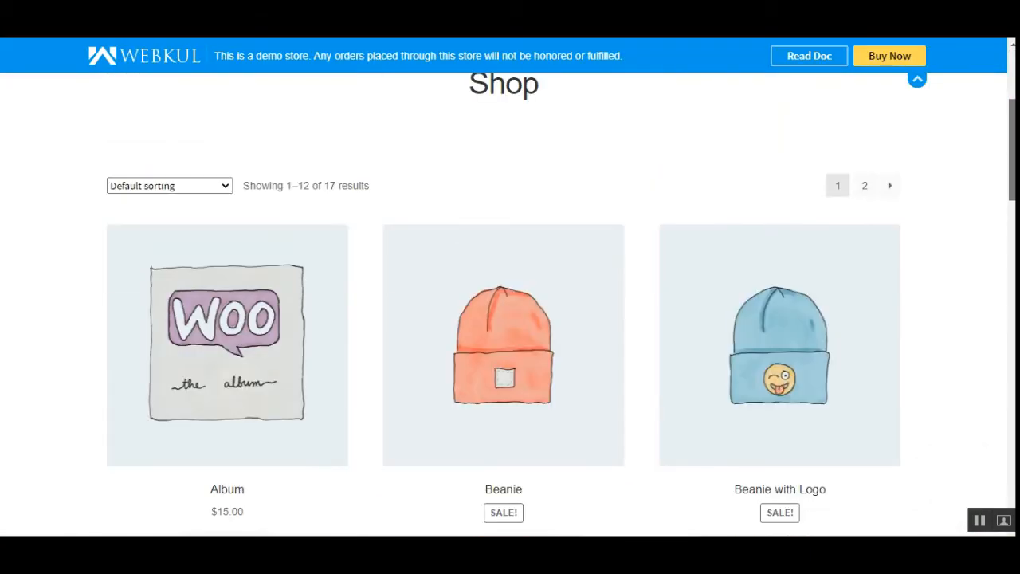
scroll(345, 423, down, 1)
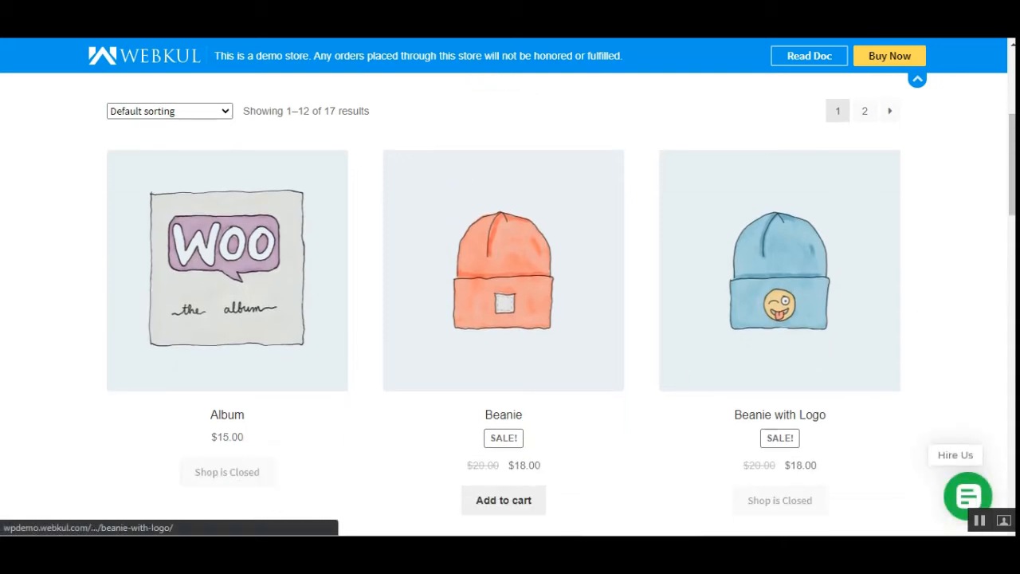
scroll(510, 319, up, 3)
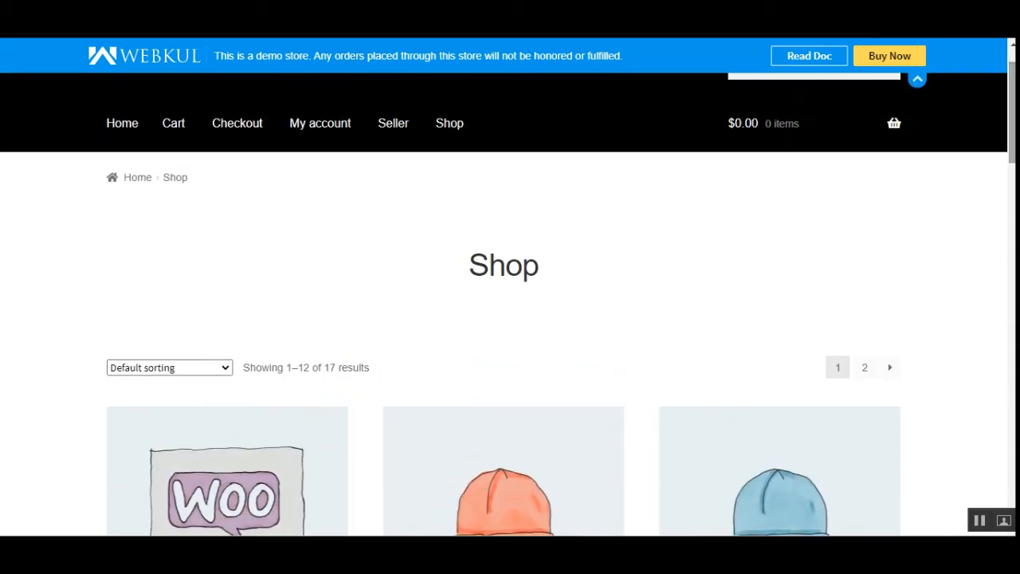
click(312, 131)
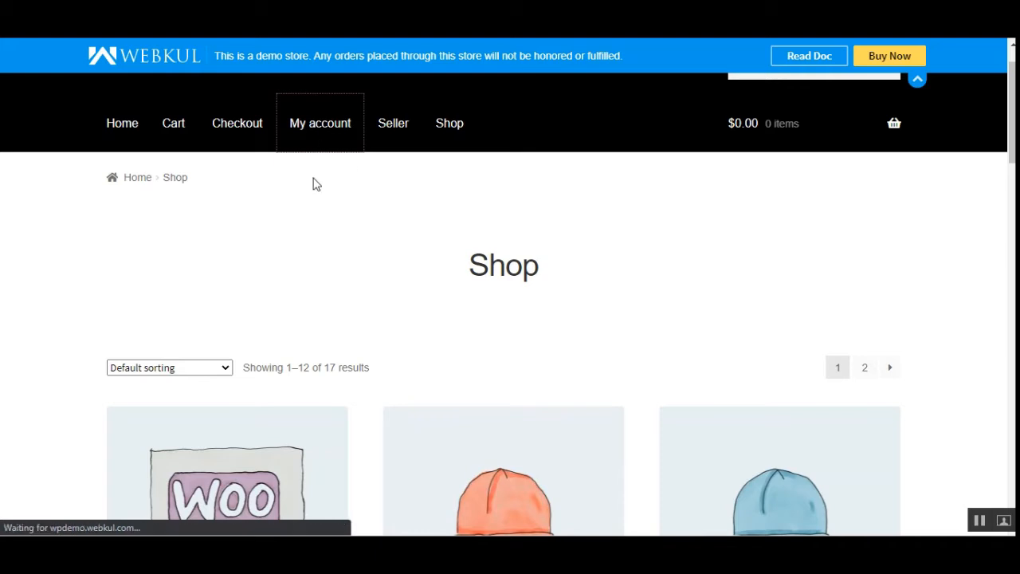
scroll(268, 302, down, 4)
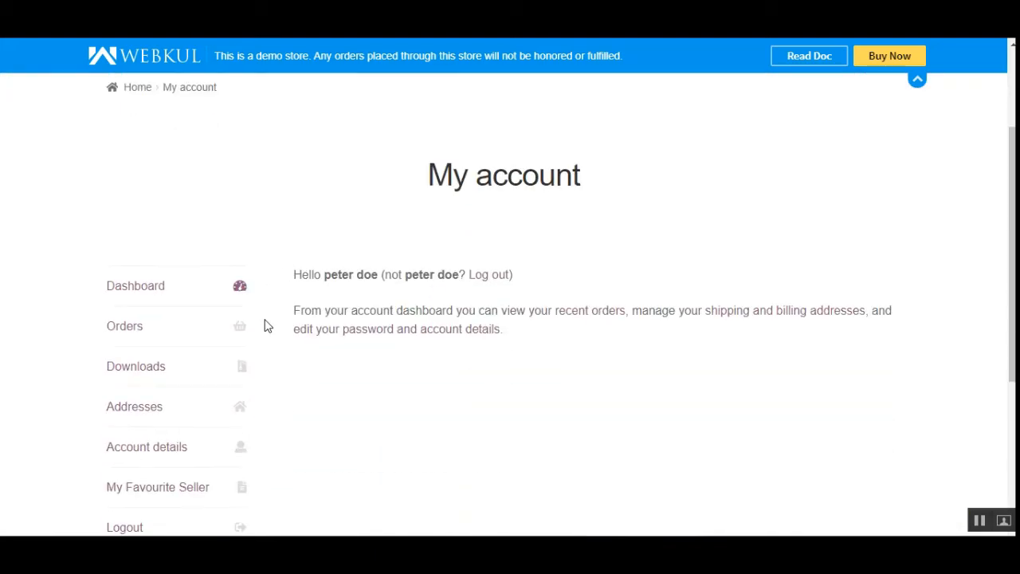
click(137, 379)
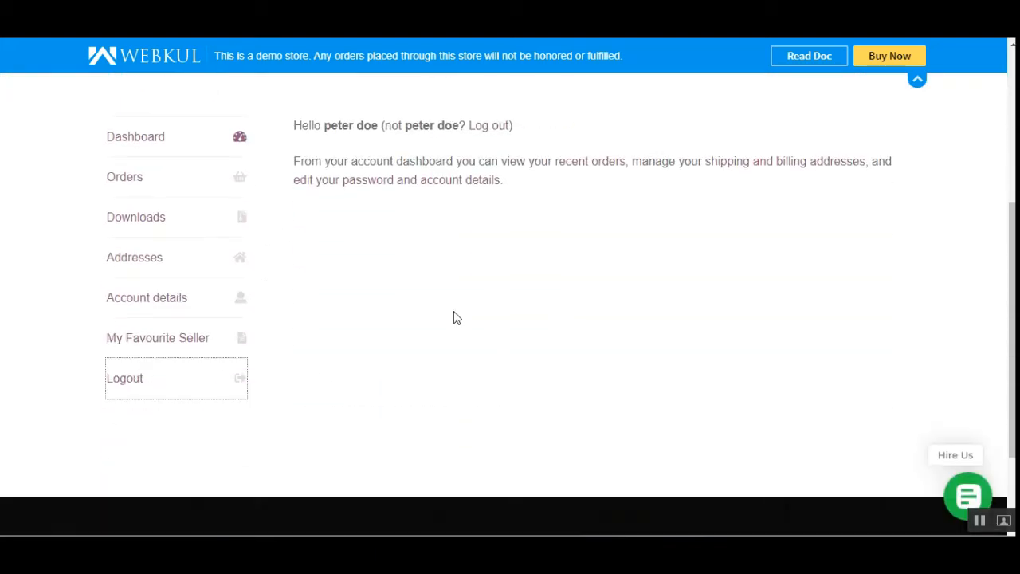
- Log in with the prefilled vendor credentials and look through the seller dashboard for the Vacation entry
scroll(453, 309, down, 4)
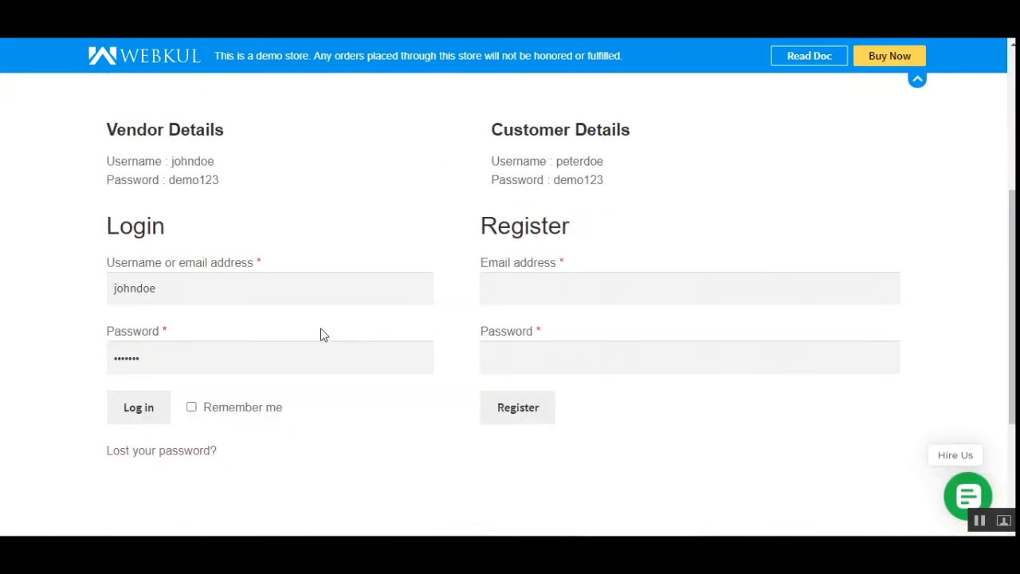
click(153, 414)
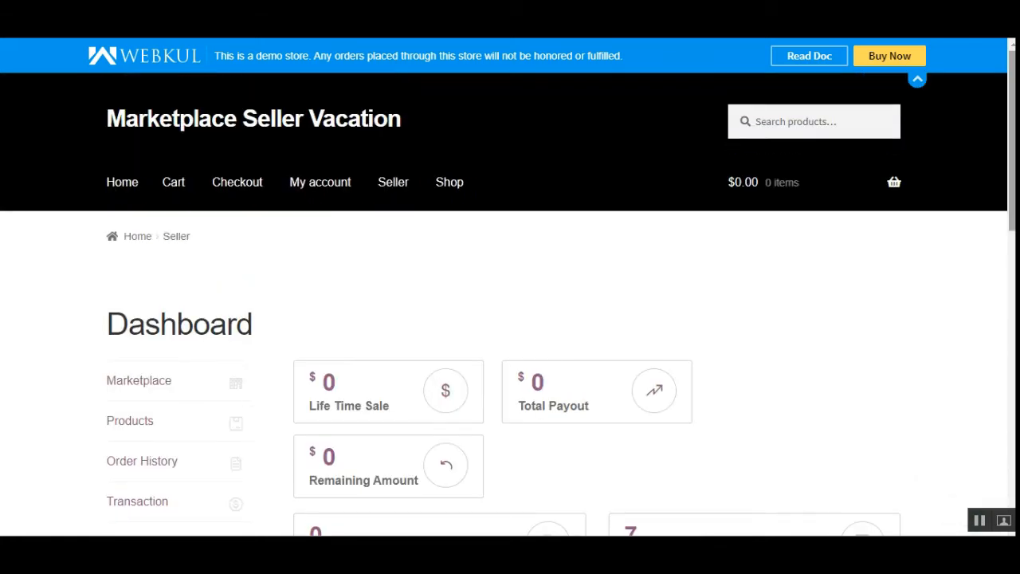
drag(1012, 155, 1011, 203)
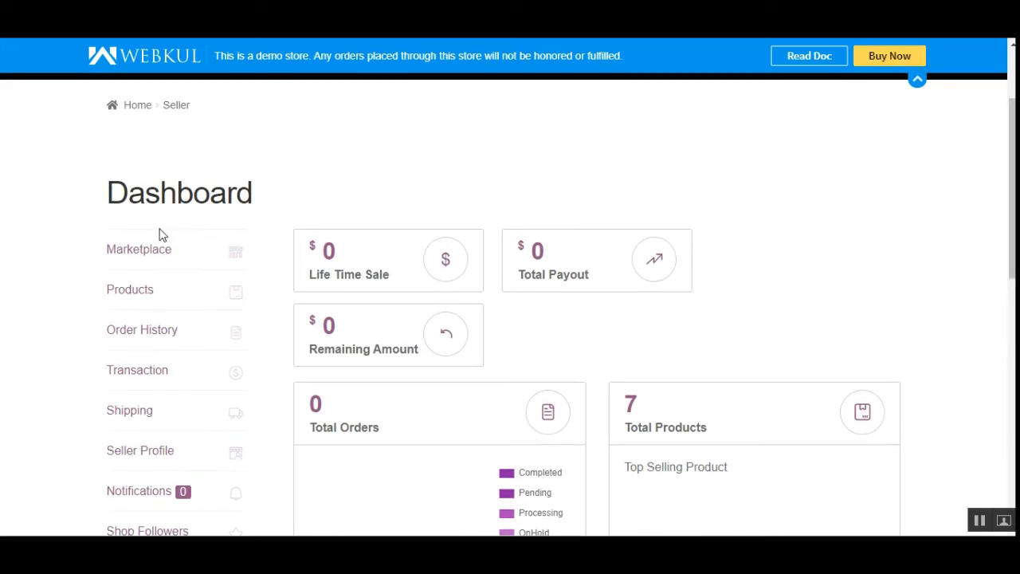
scroll(175, 359, down, 3)
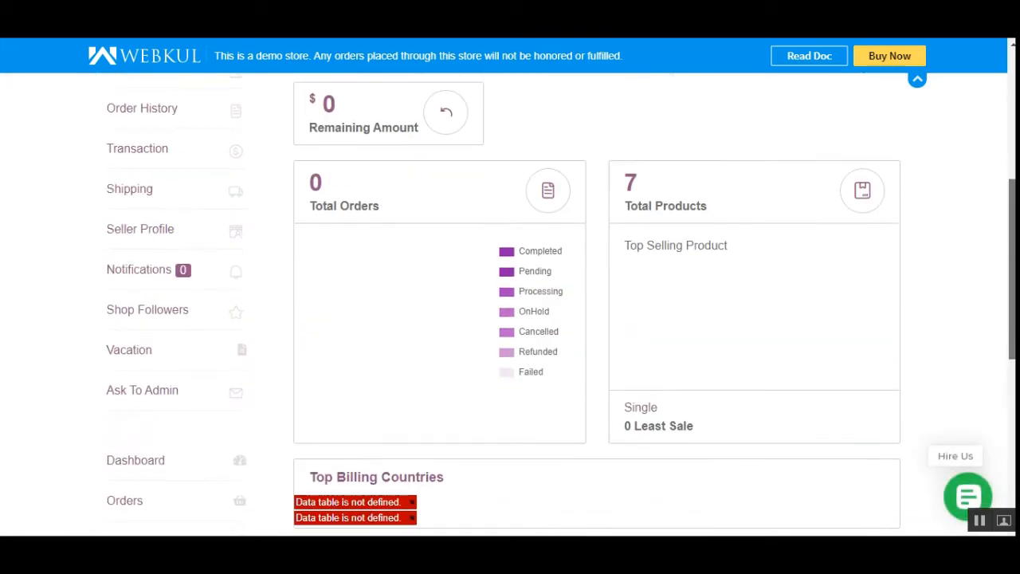
- Open the vendor's Vacation page and change the Vacation Message to "Shop closed for the Vendor"
click(135, 355)
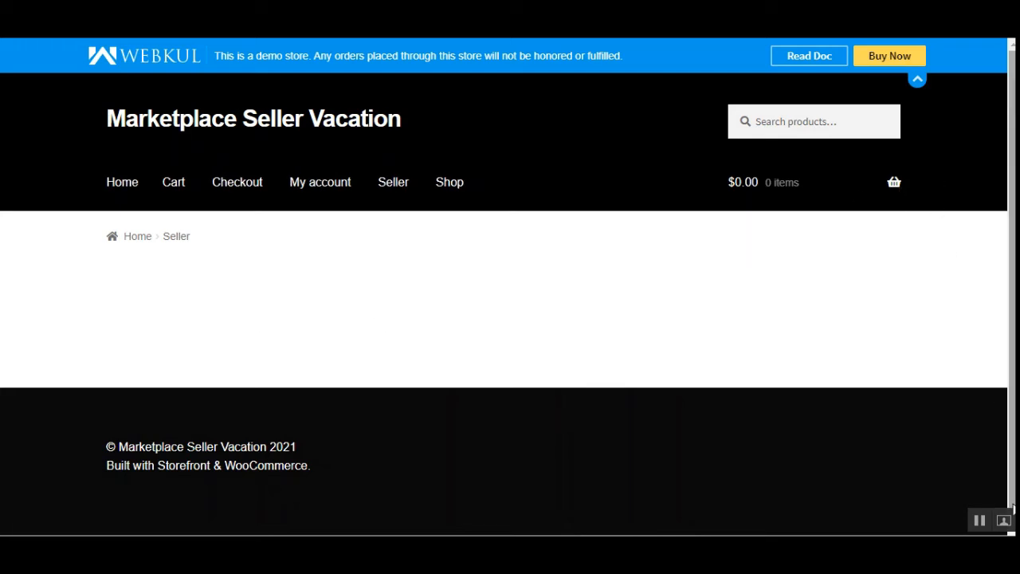
scroll(276, 191, down, 3)
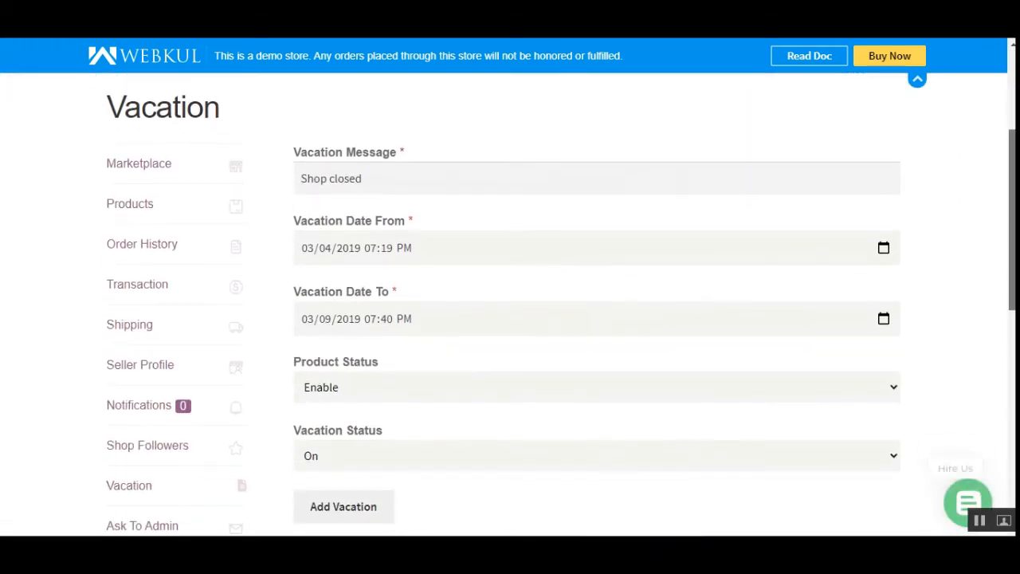
click(333, 177)
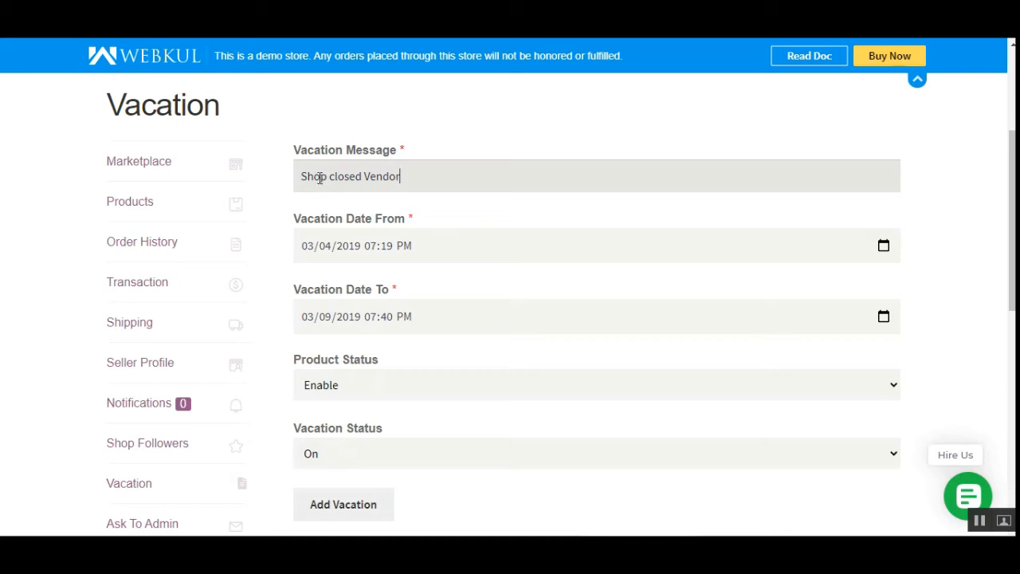
text(for the)
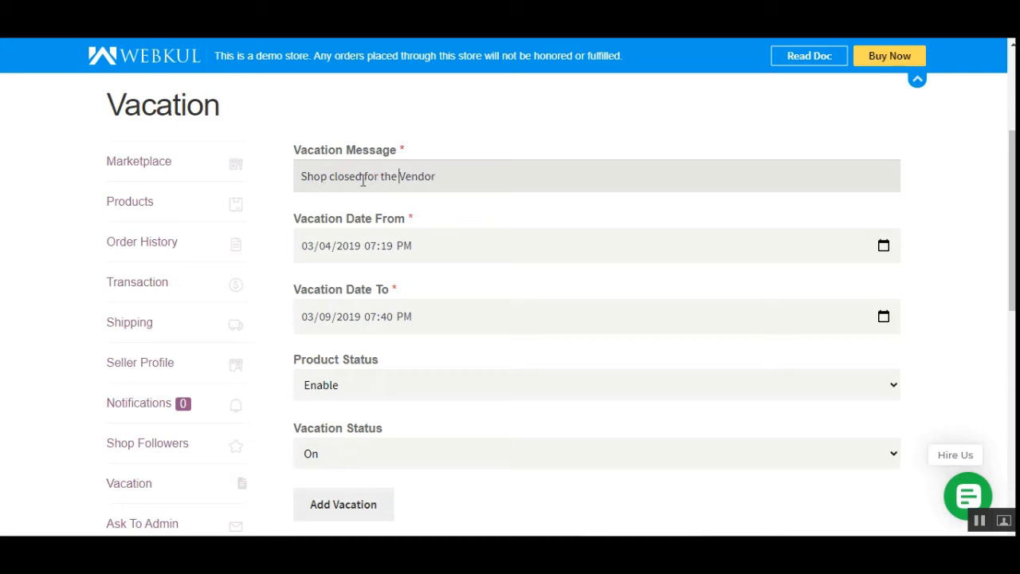
- Set the vacation period from 04/23/2021 to 04/30/2021, keeping the existing times
click(885, 246)
click(414, 392)
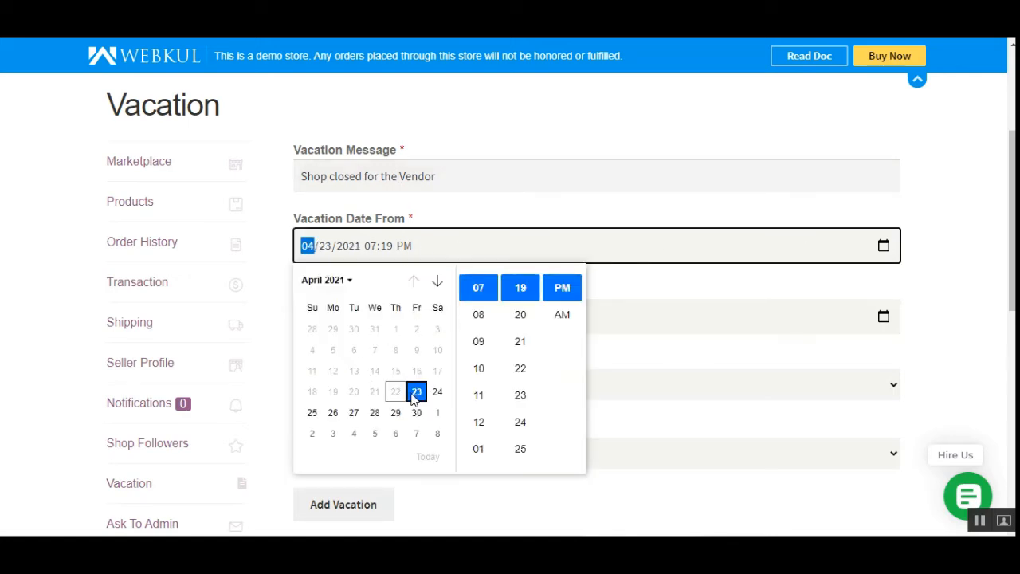
click(827, 177)
click(826, 178)
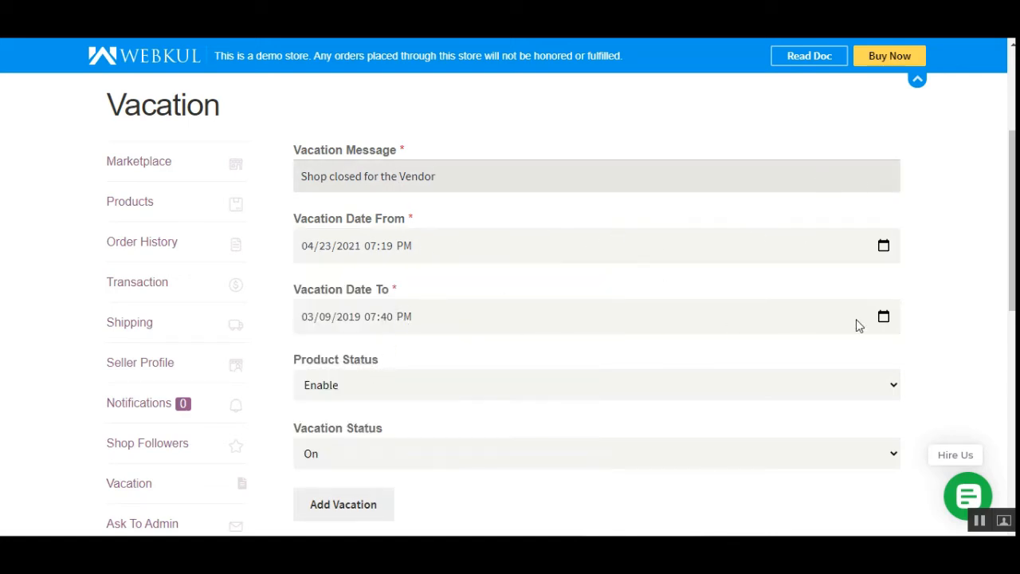
click(885, 316)
click(416, 238)
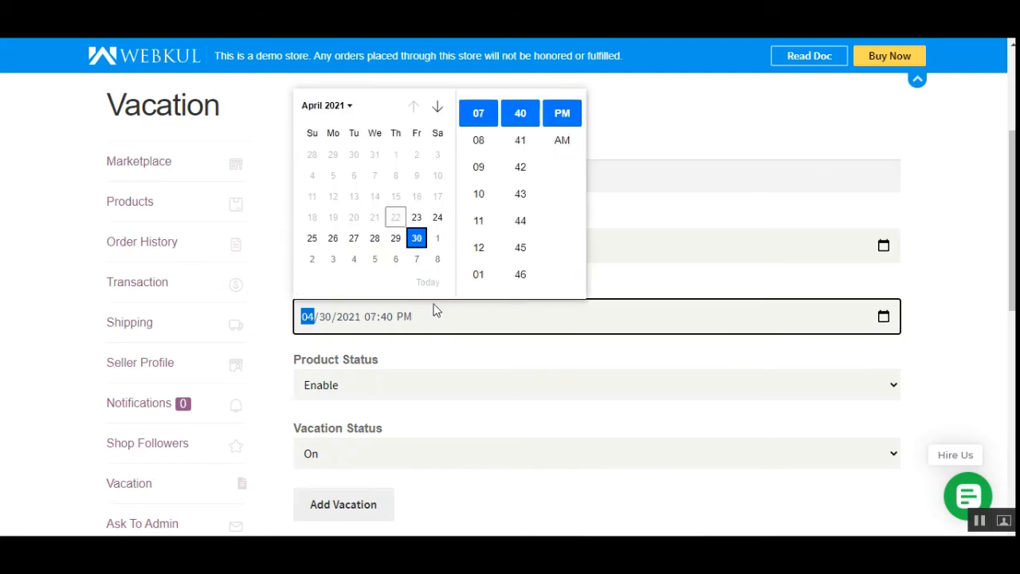
click(955, 345)
drag(1012, 271, 1012, 274)
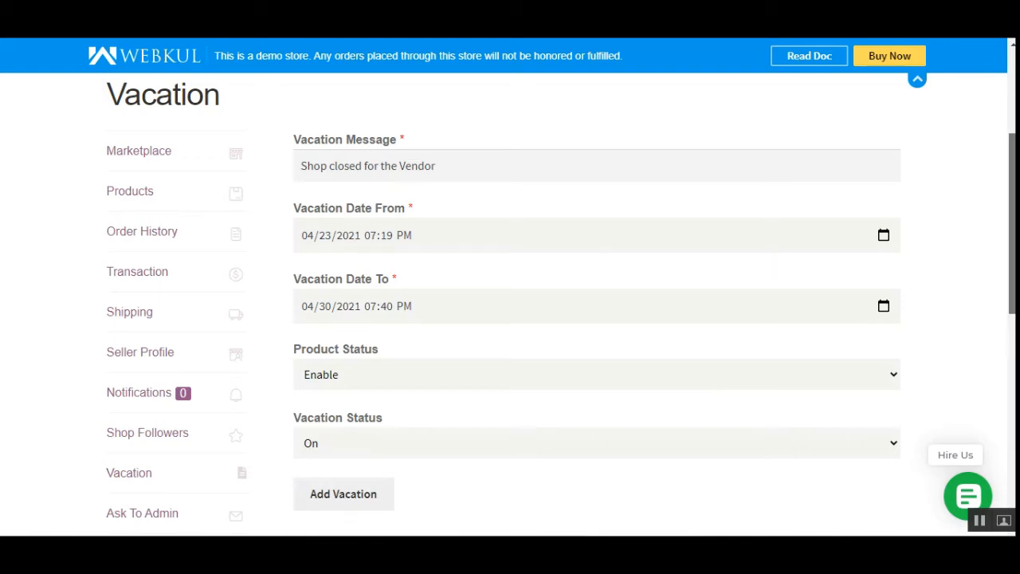
- Keep Product Status at Enable and Vacation Status at On, and add the vacation
scroll(352, 275, down, 1)
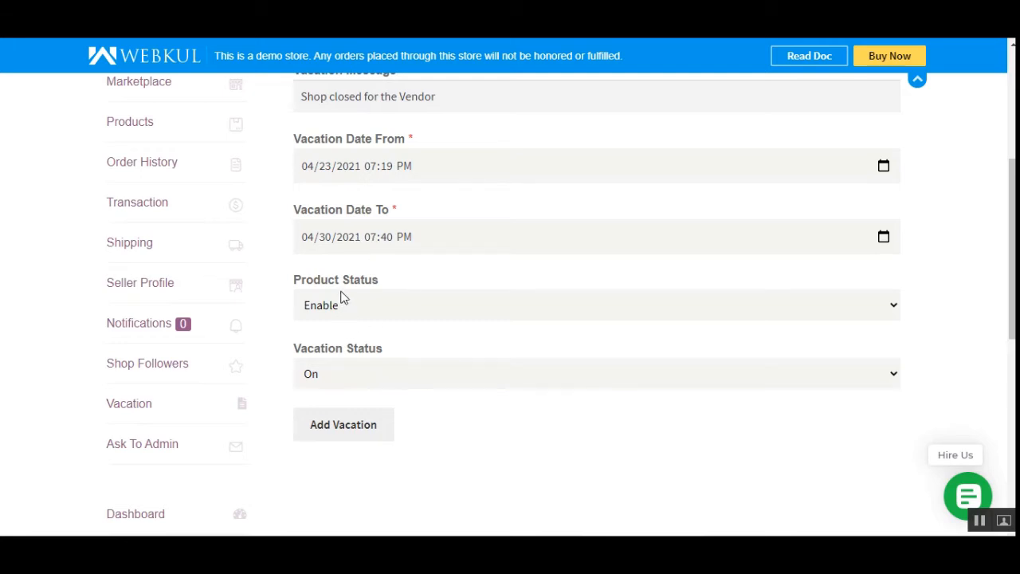
drag(307, 280, 374, 285)
click(380, 305)
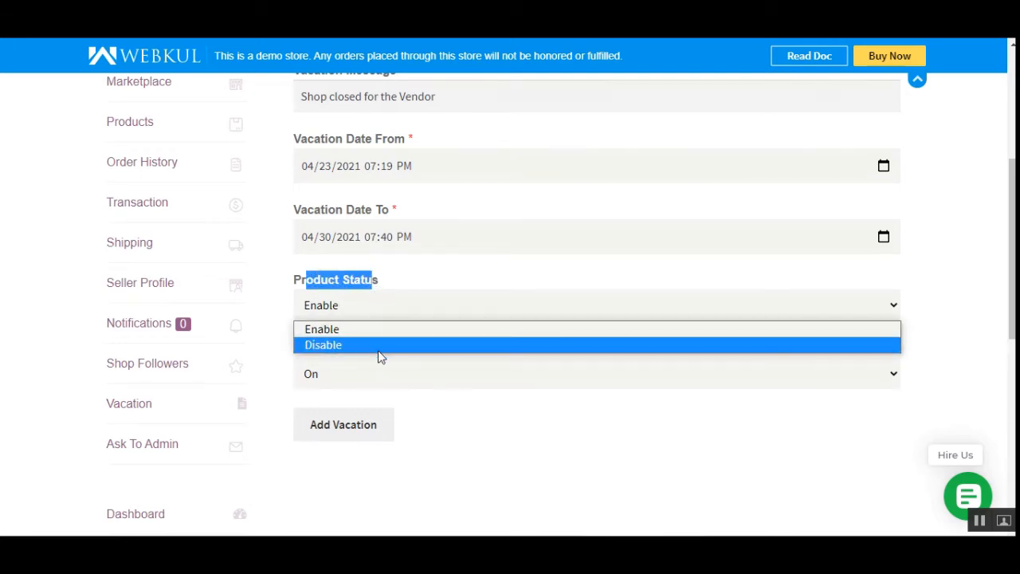
click(378, 333)
click(487, 423)
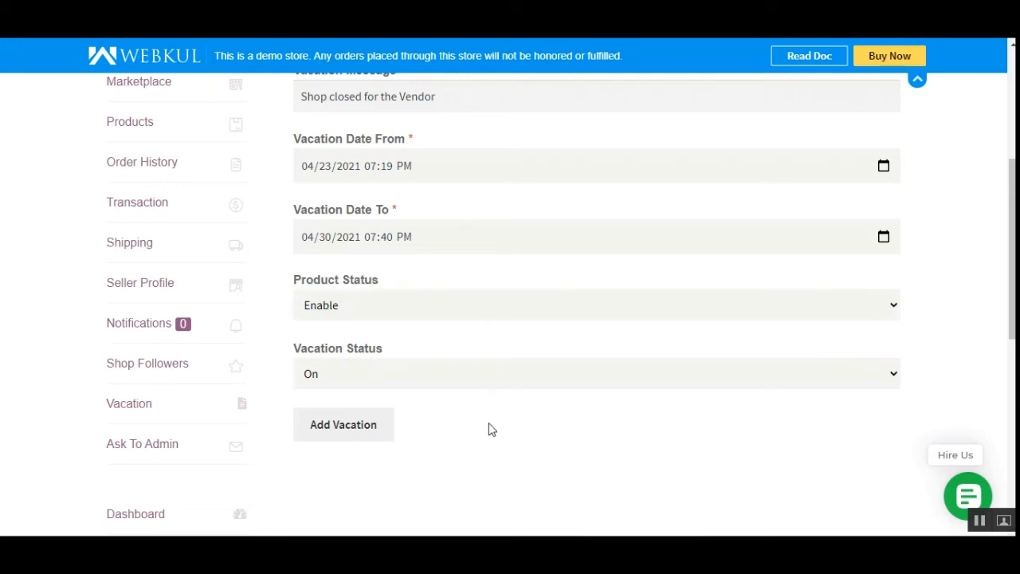
click(428, 383)
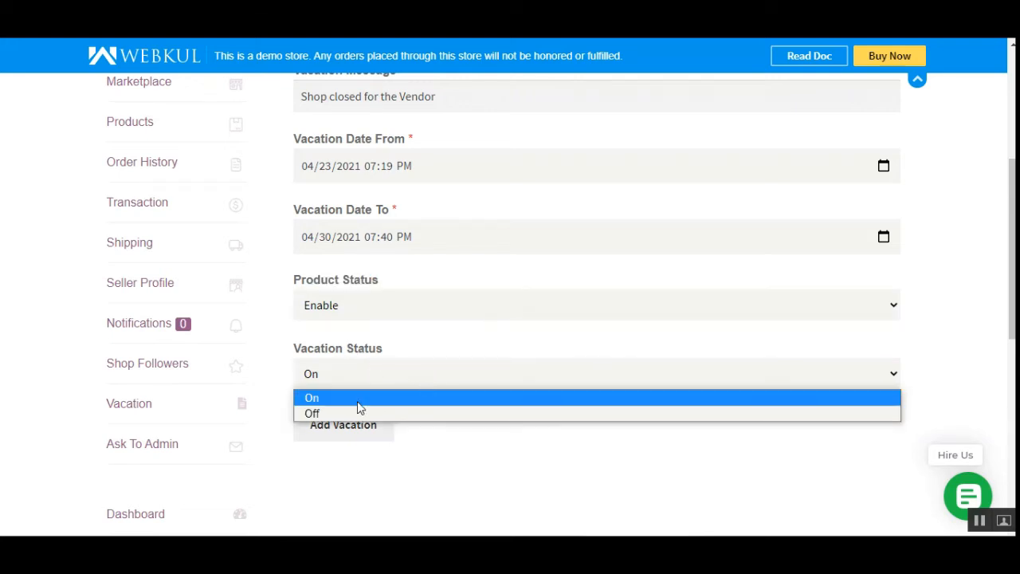
click(526, 462)
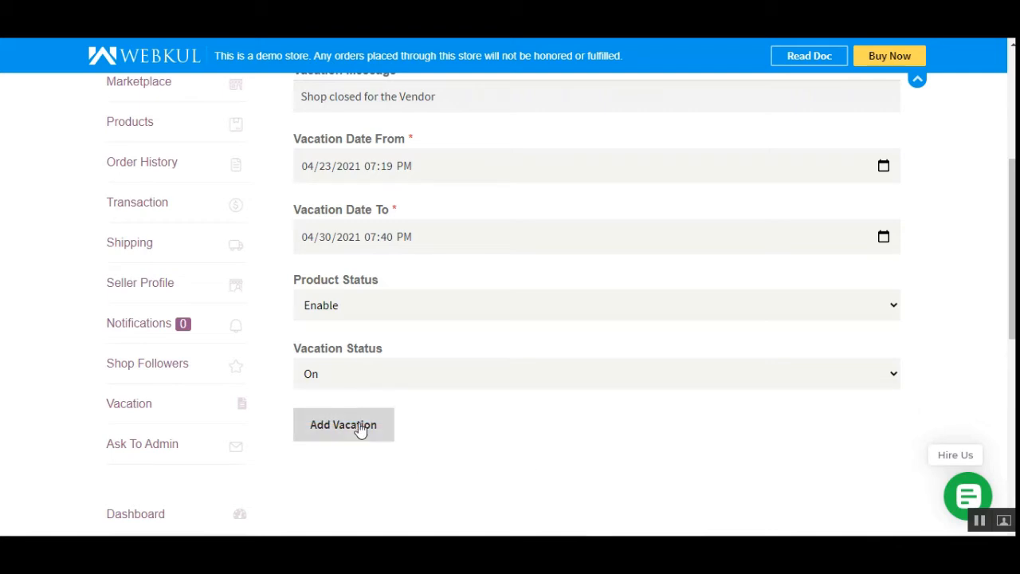
click(350, 435)
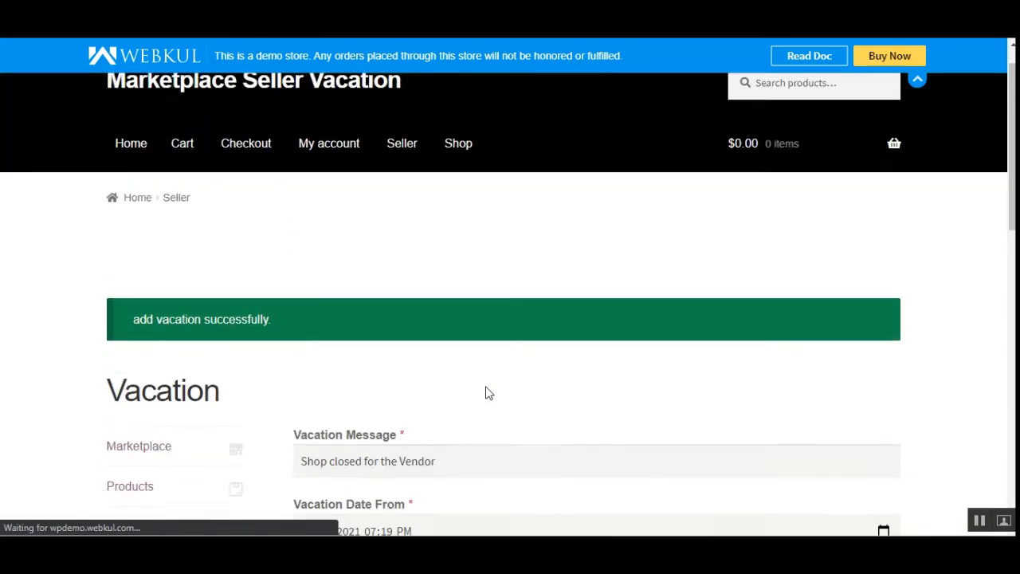
- Review the saved vacation form and the options available for its Product Status
scroll(498, 387, down, 3)
scroll(411, 287, down, 2)
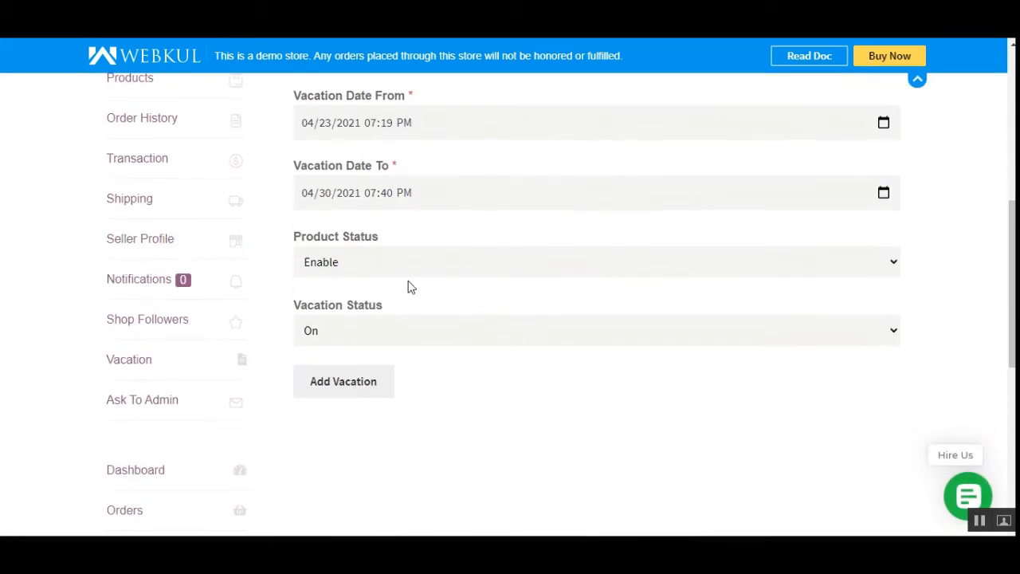
click(389, 269)
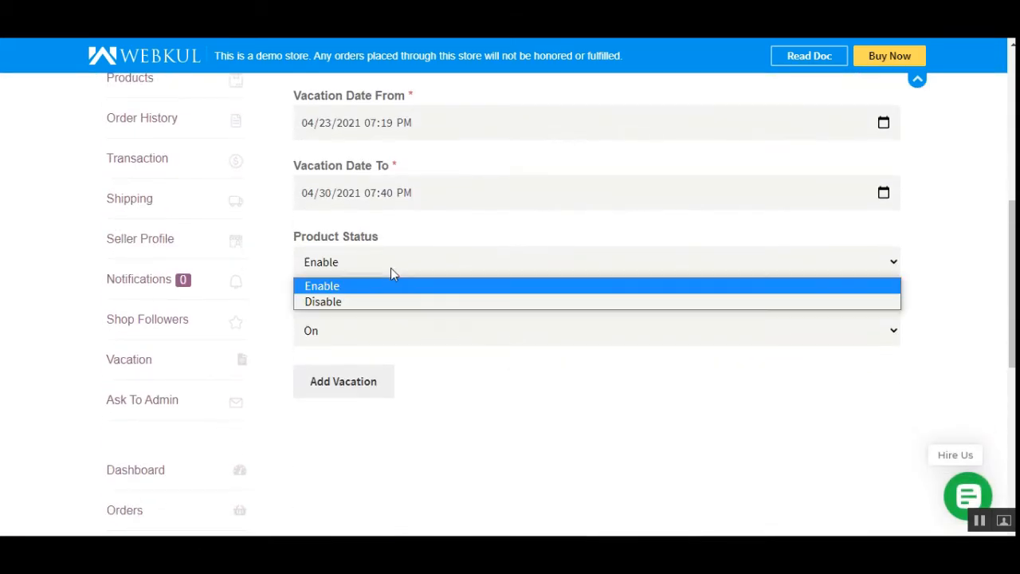
click(620, 420)
drag(1012, 343, 1012, 317)
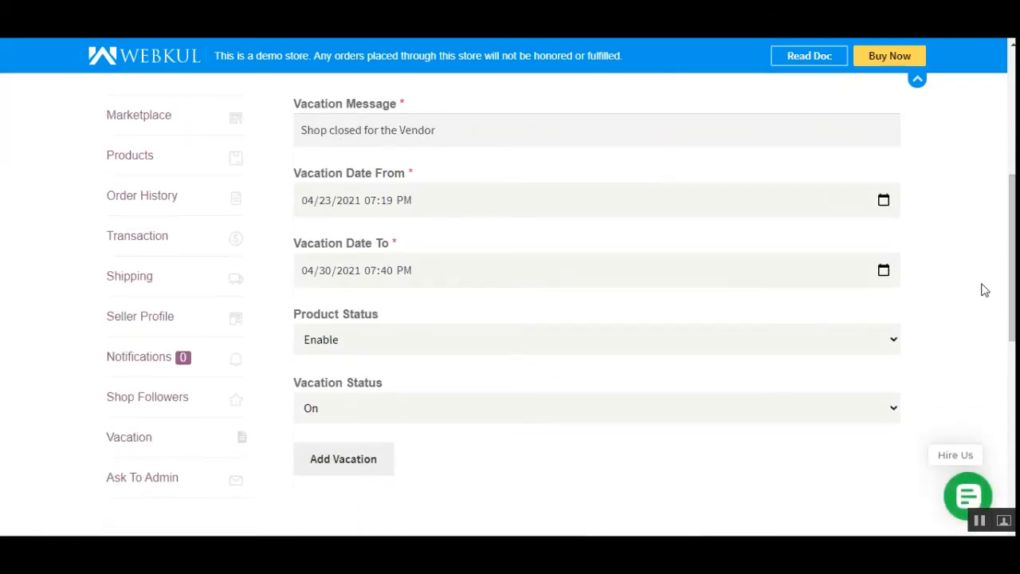
click(351, 351)
click(365, 362)
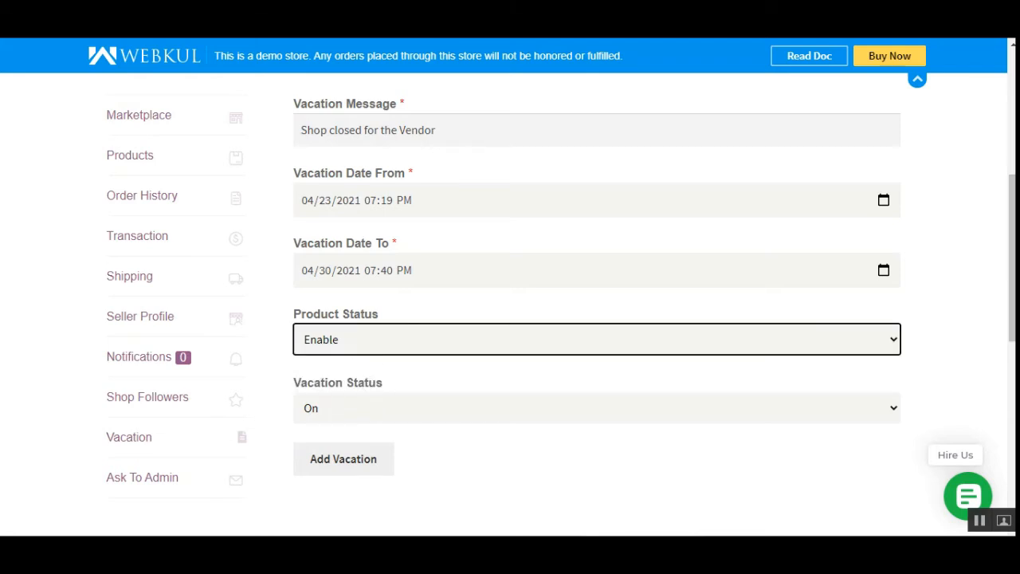
click(603, 496)
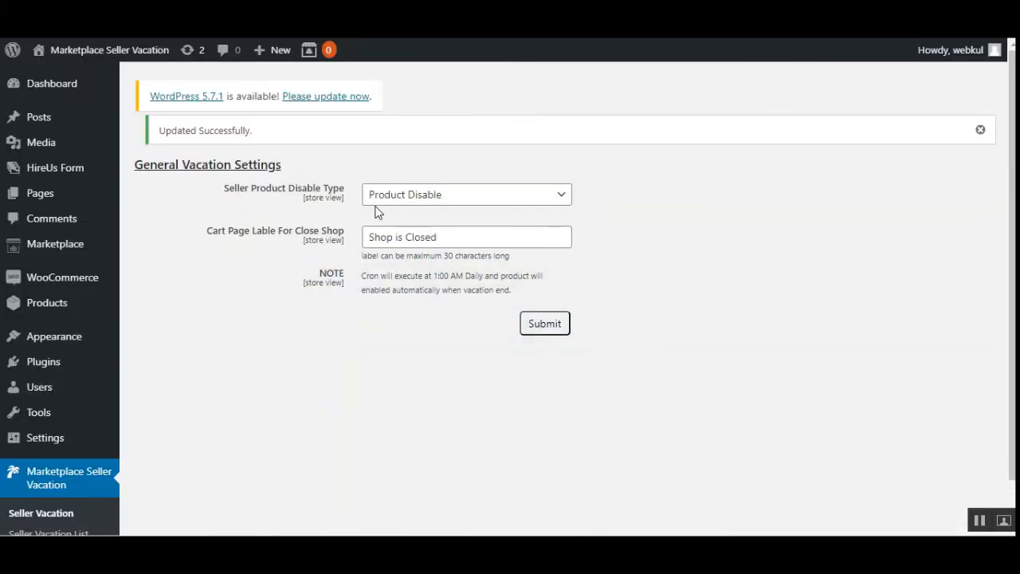
- Review the Seller Product Disable Type options in the admin's General Vacation Settings
click(437, 198)
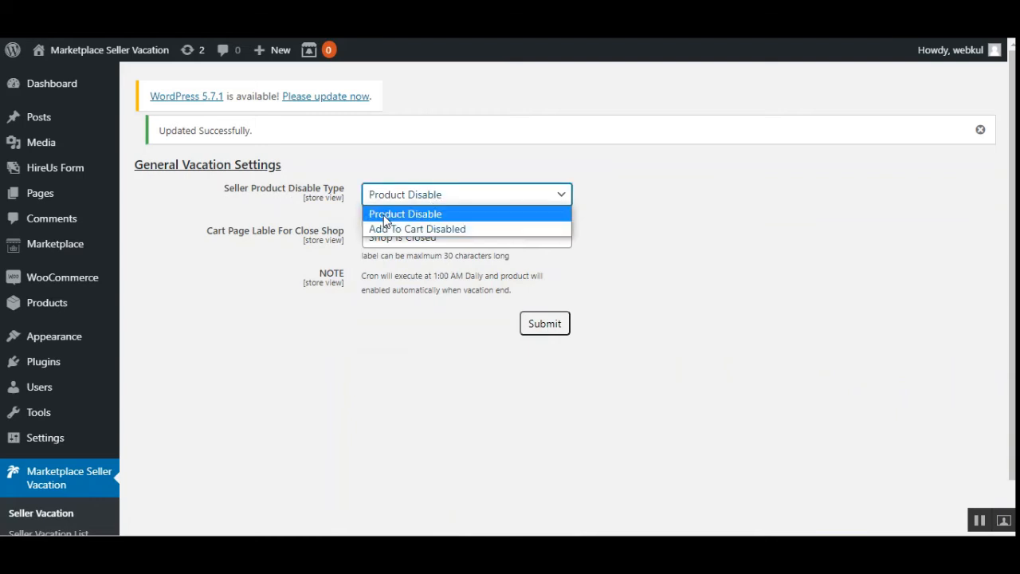
drag(240, 190, 335, 193)
click(304, 216)
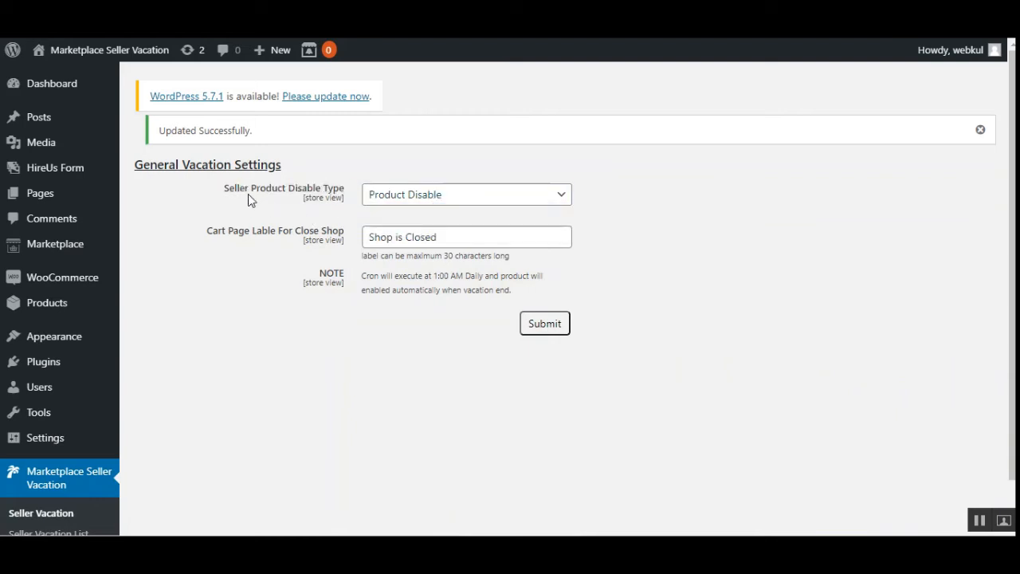
click(475, 201)
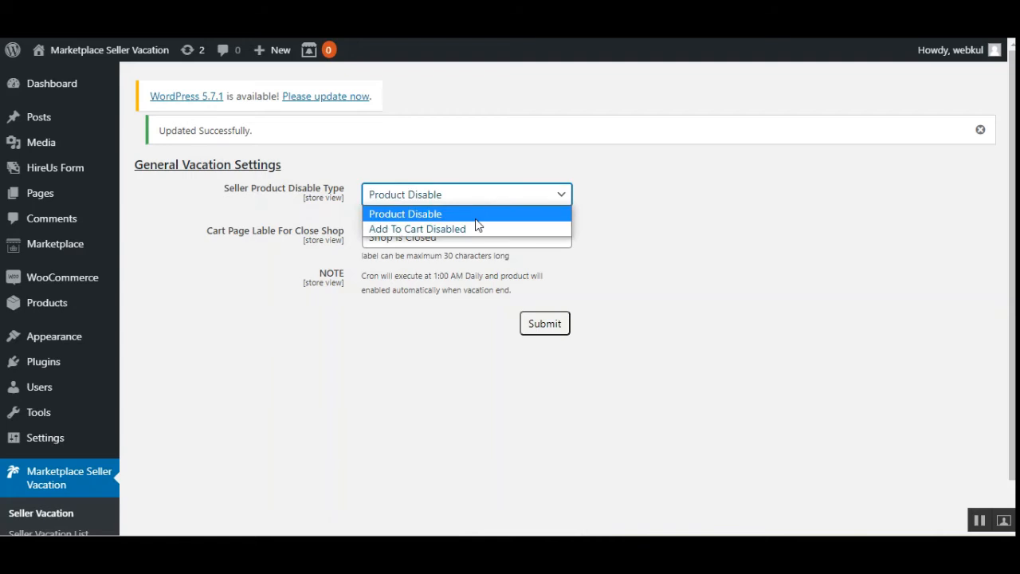
click(579, 476)
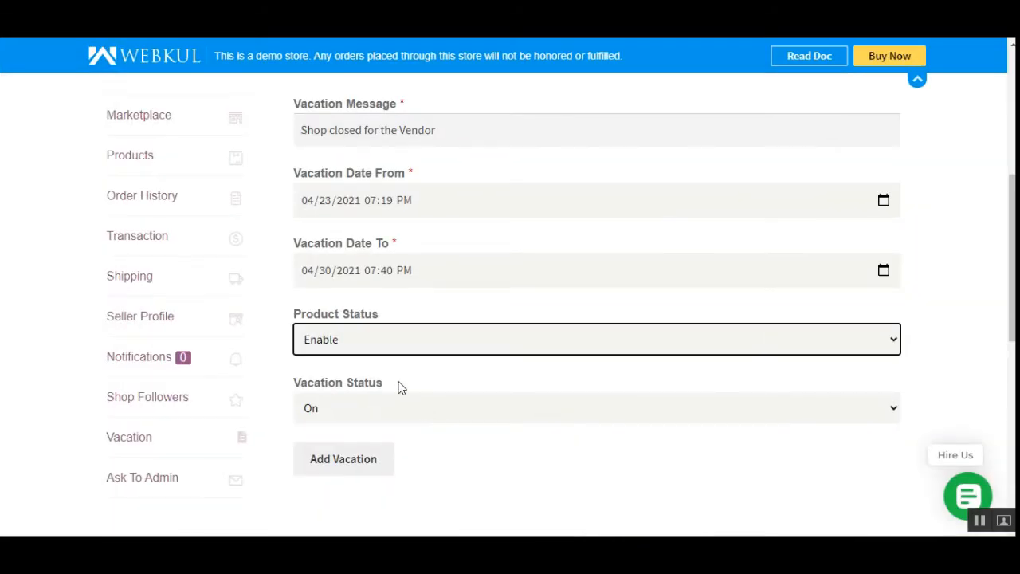
- Return to the vendor's vacation form and switch its Product Status to Disable
click(383, 344)
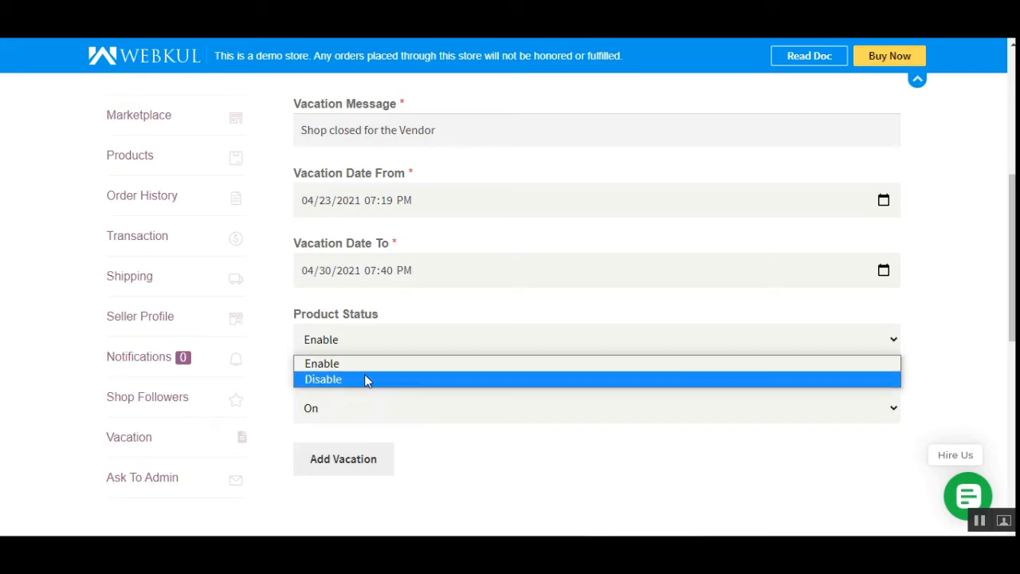
click(365, 379)
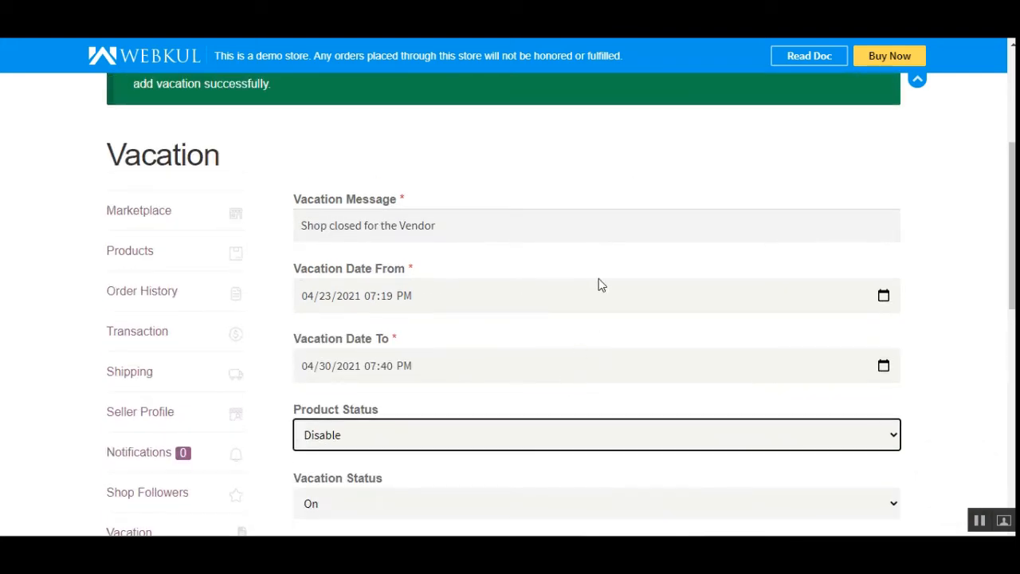
scroll(1010, 236, up, 3)
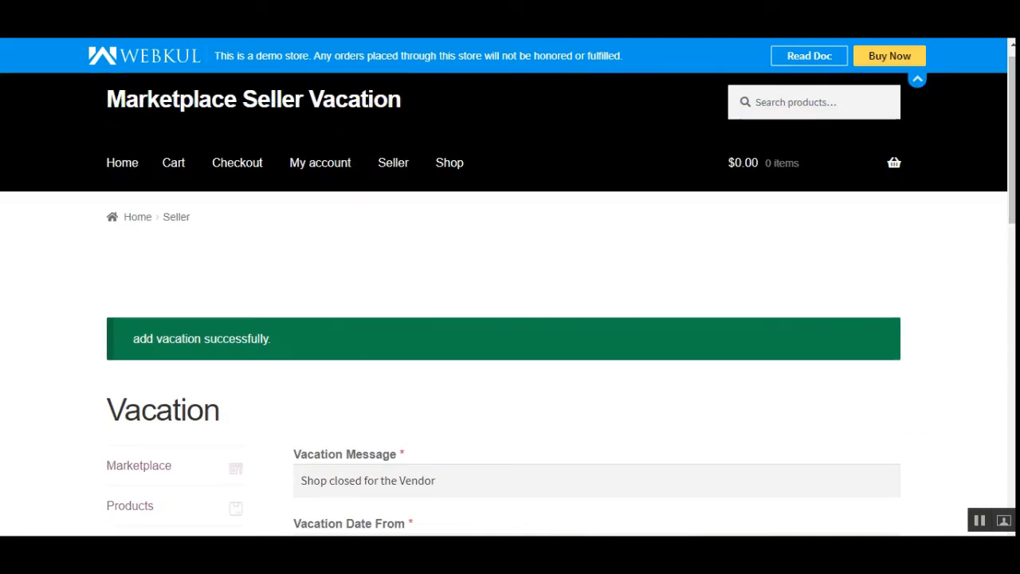
- Recheck the admin's Seller Product Disable Type setting, and set the vendor's Product Status back to Enable
click(618, 511)
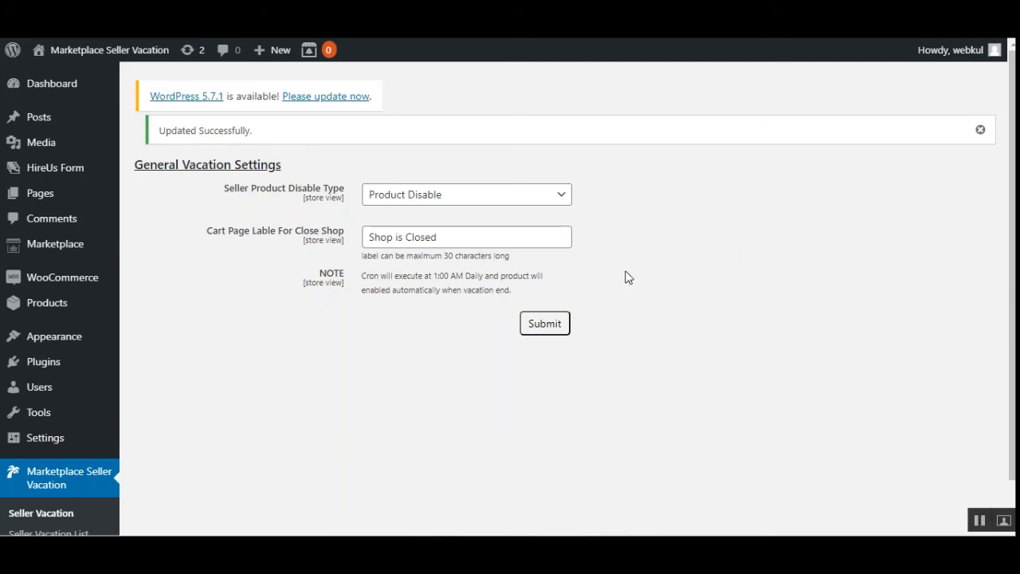
drag(228, 190, 331, 189)
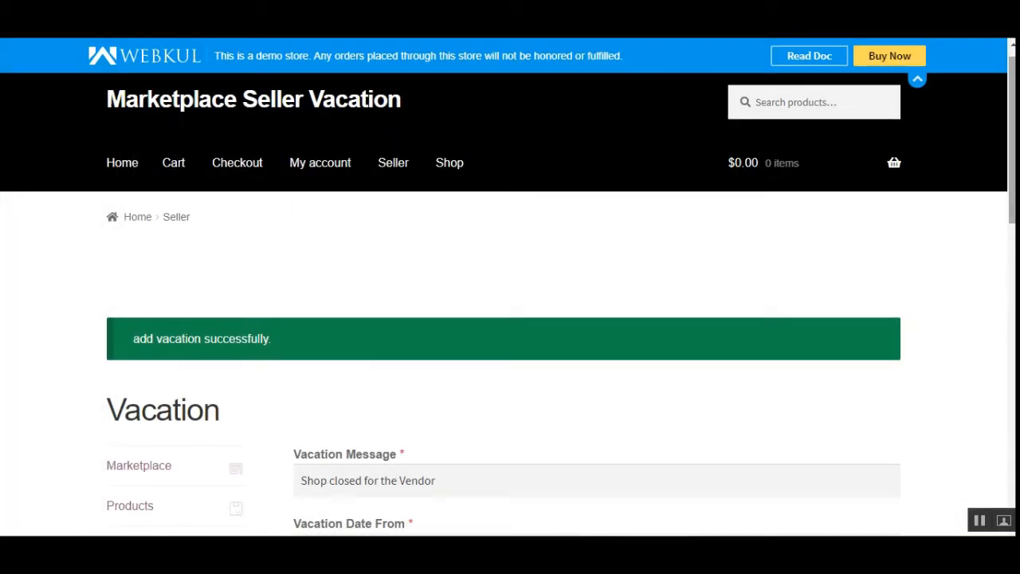
scroll(558, 478, down, 5)
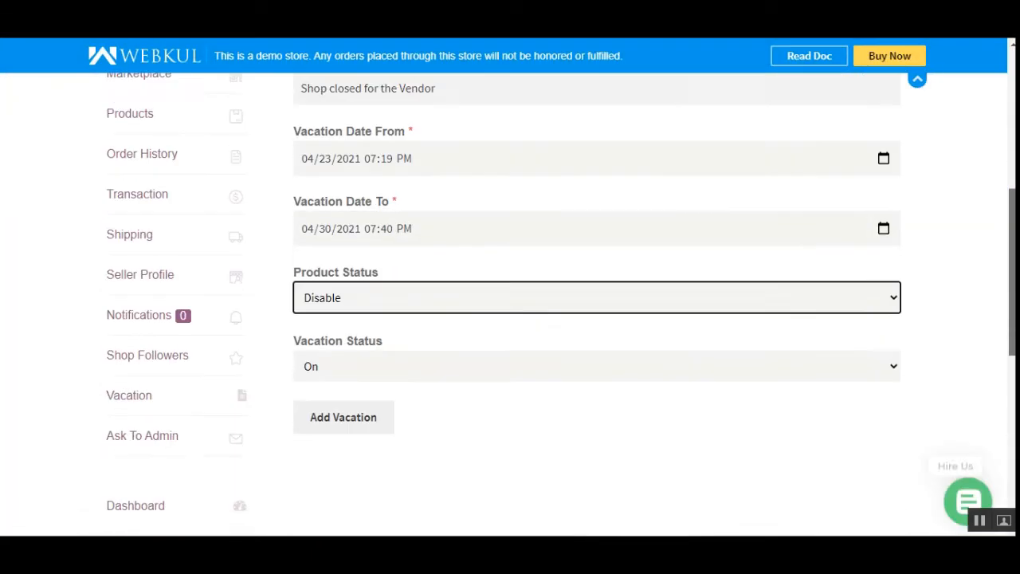
click(383, 281)
click(376, 300)
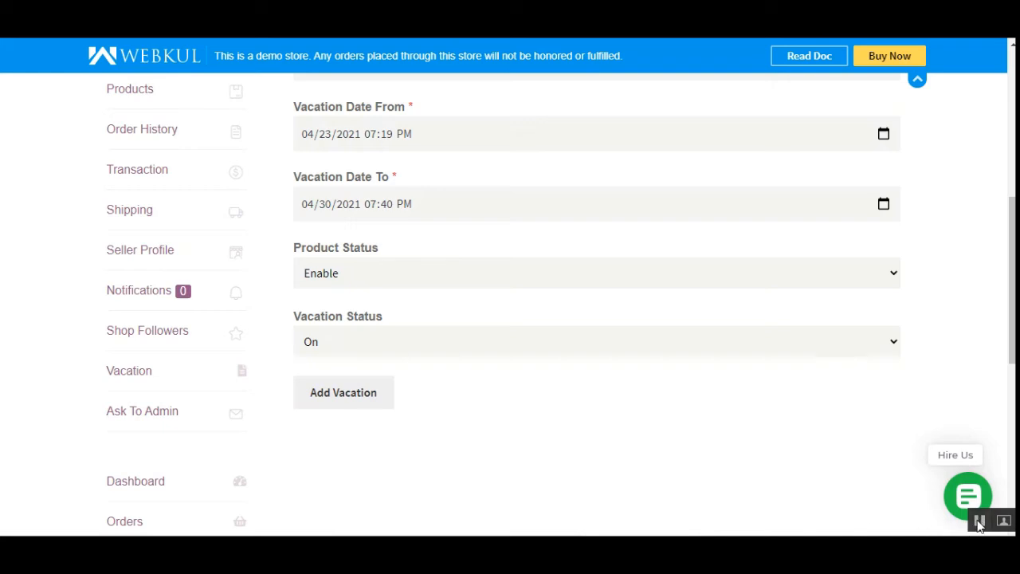
- Open the storefront's Shop page and check the closed-shop label on the Album product's page
scroll(742, 474, up, 1)
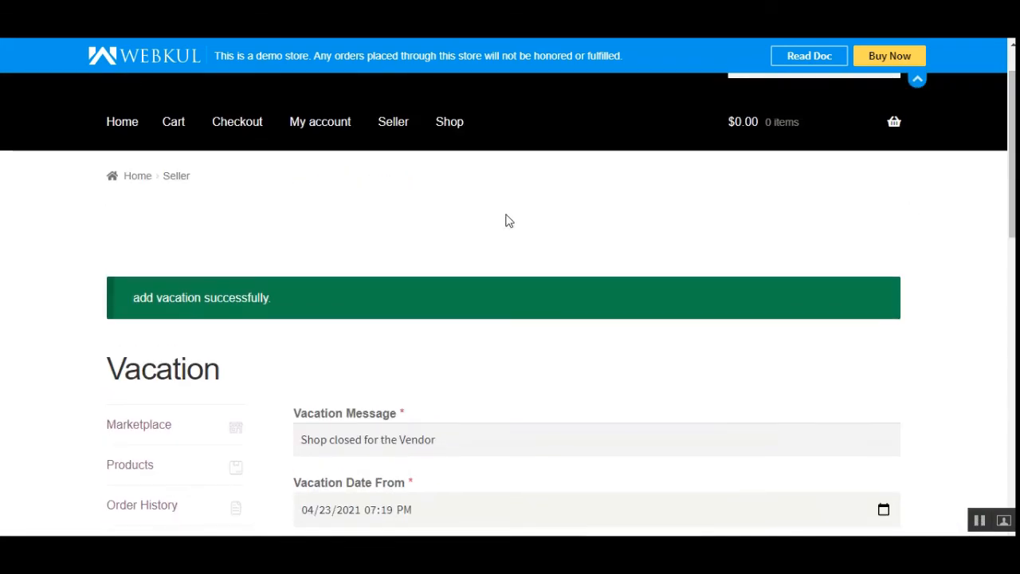
click(452, 126)
scroll(474, 314, down, 3)
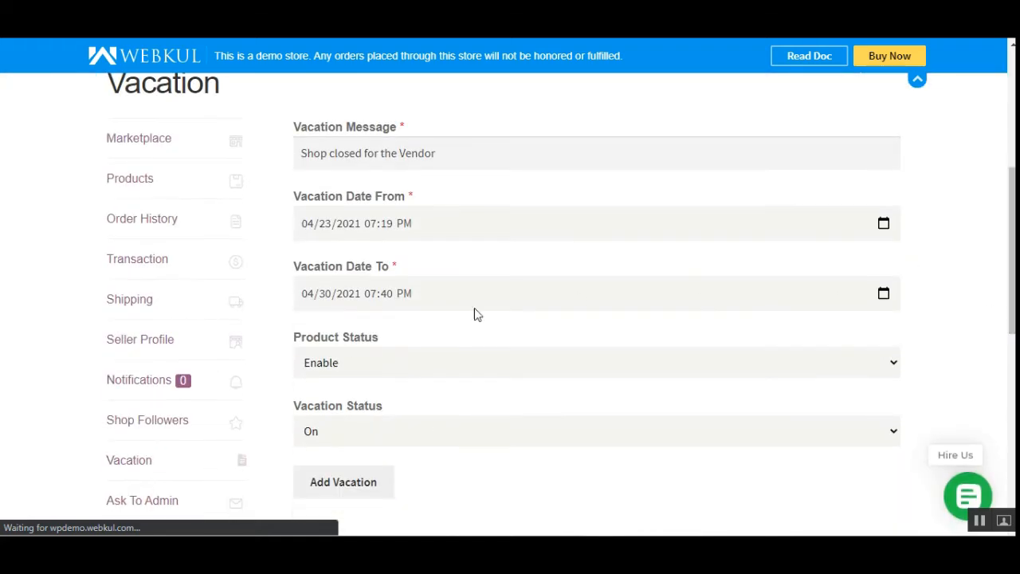
scroll(429, 323, down, 5)
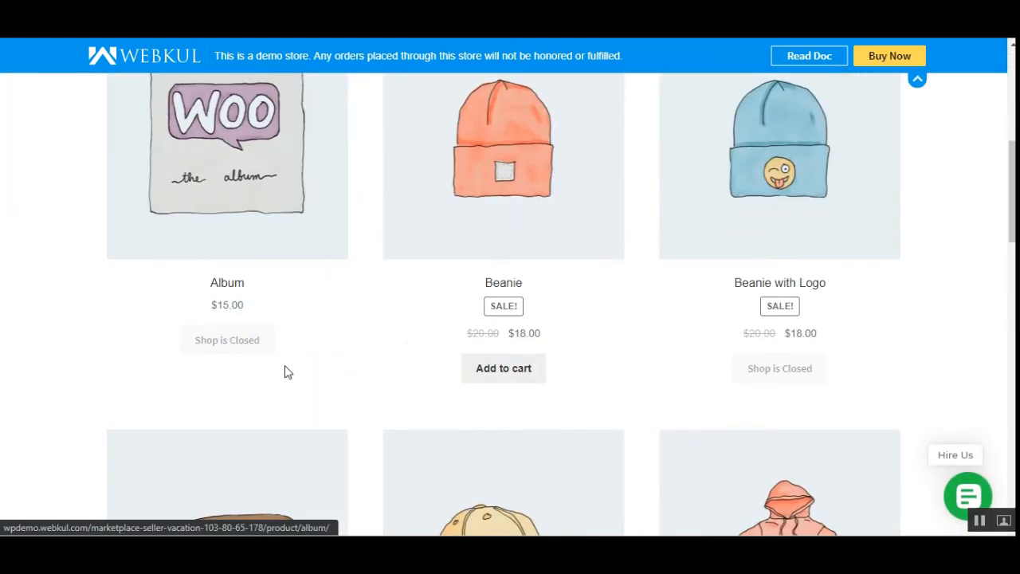
click(240, 216)
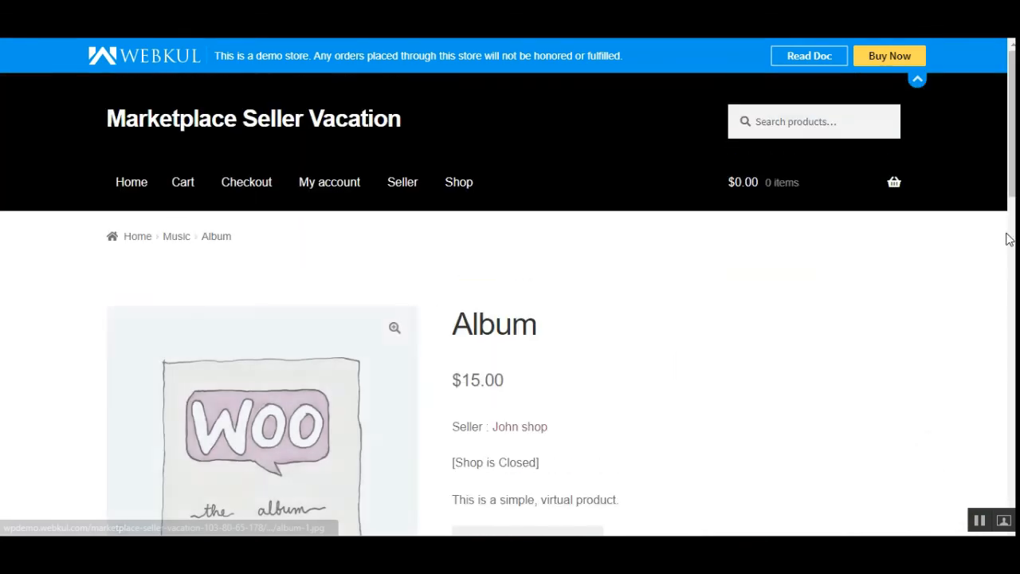
scroll(1008, 239, down, 2)
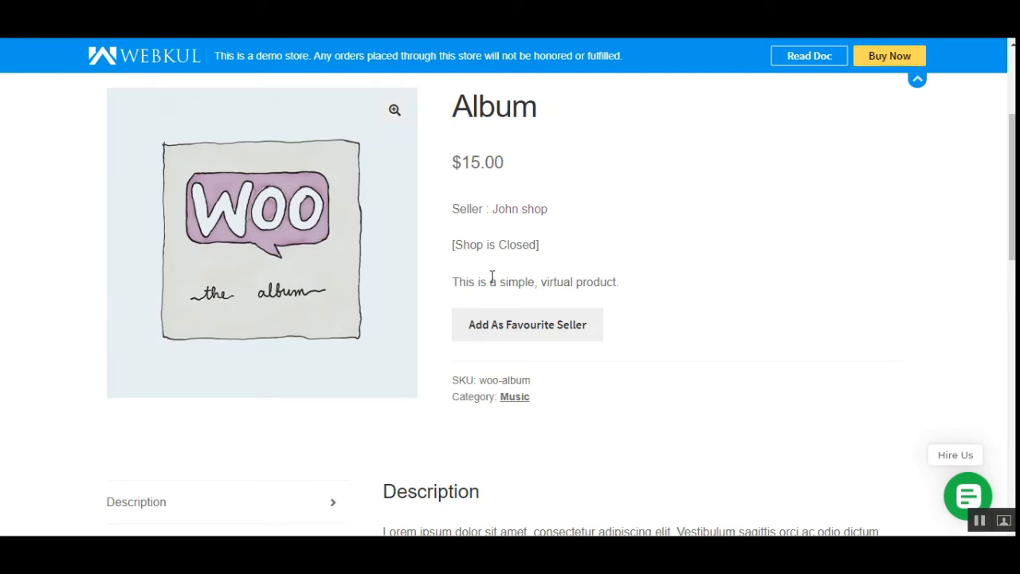
- Compare the Album page's closed-shop label with the admin's Seller Product Disable Type, and submit the vendor's vacation with Product Status Enable
drag(453, 244, 550, 250)
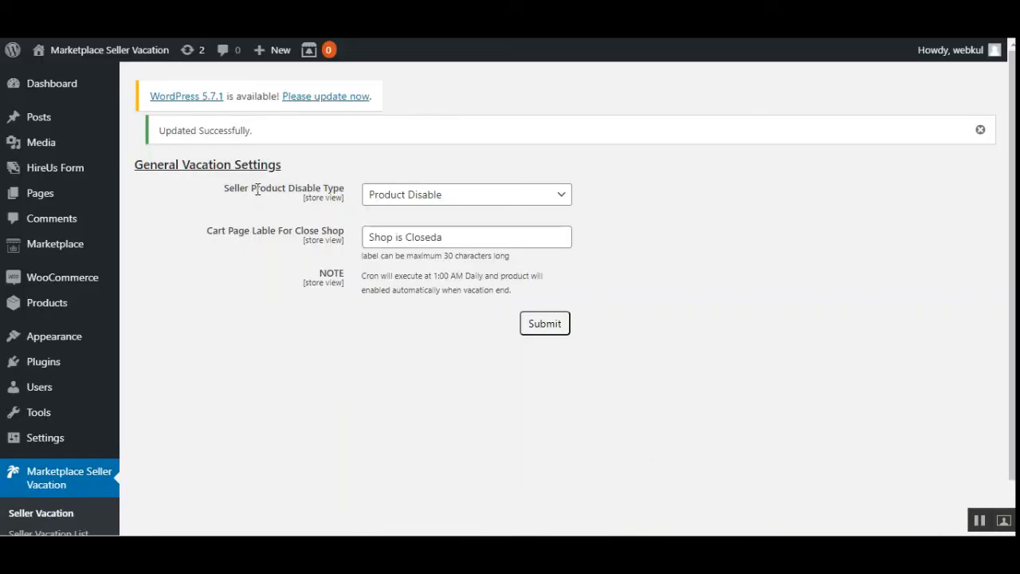
drag(254, 190, 359, 204)
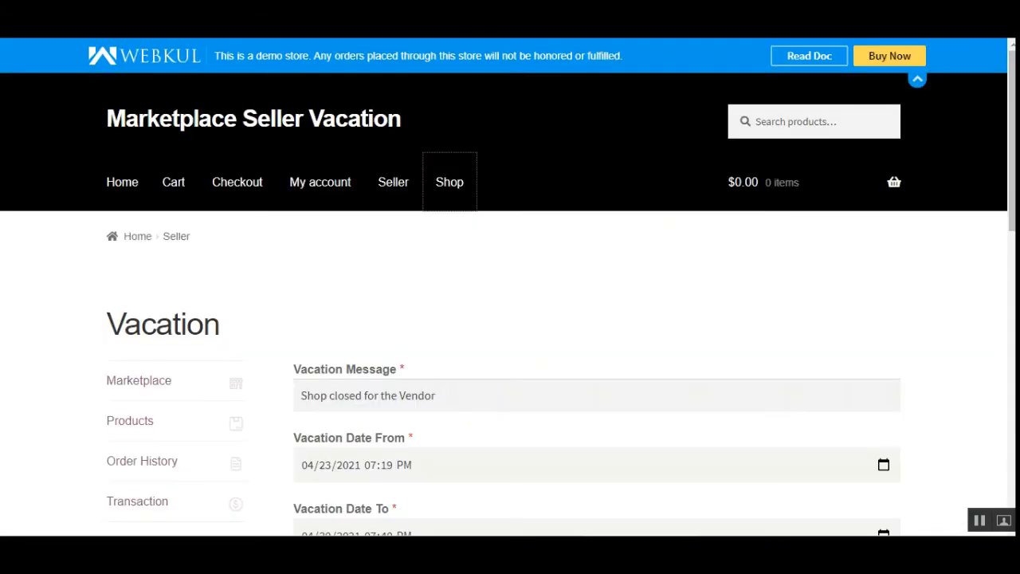
scroll(882, 348, down, 4)
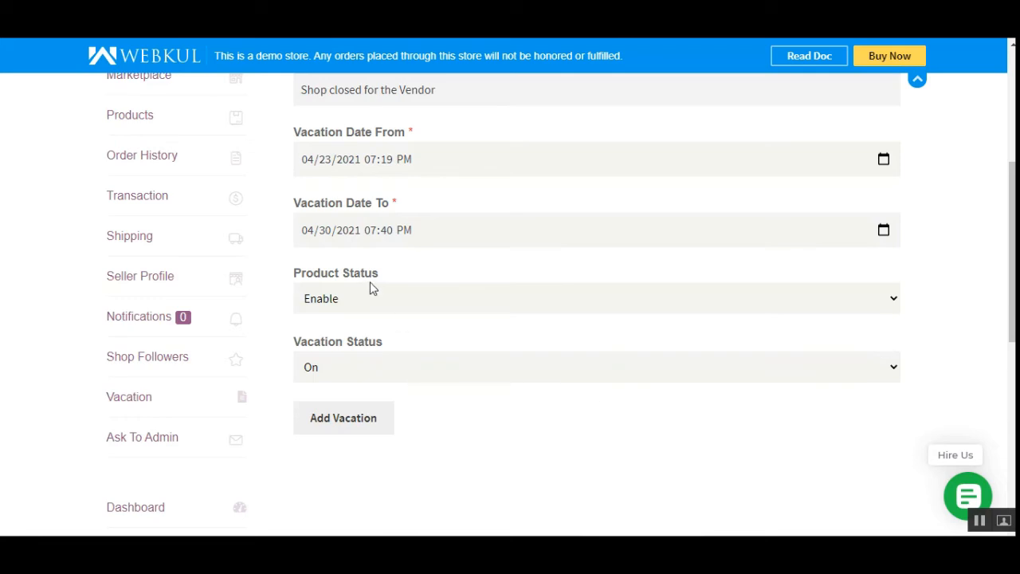
click(353, 416)
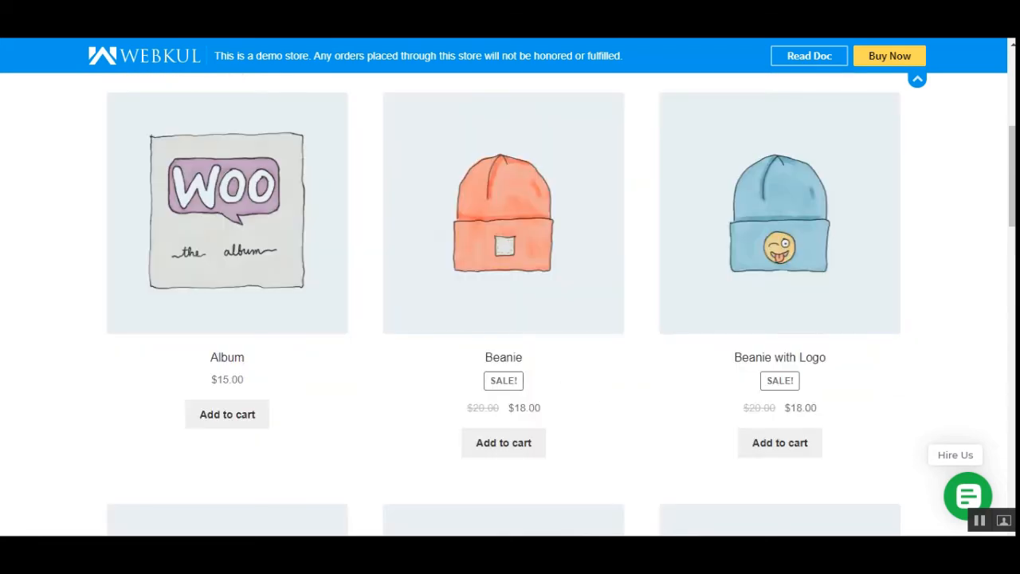
- Reload the storefront's Shop page and add the Album product to the cart
click(69, 29)
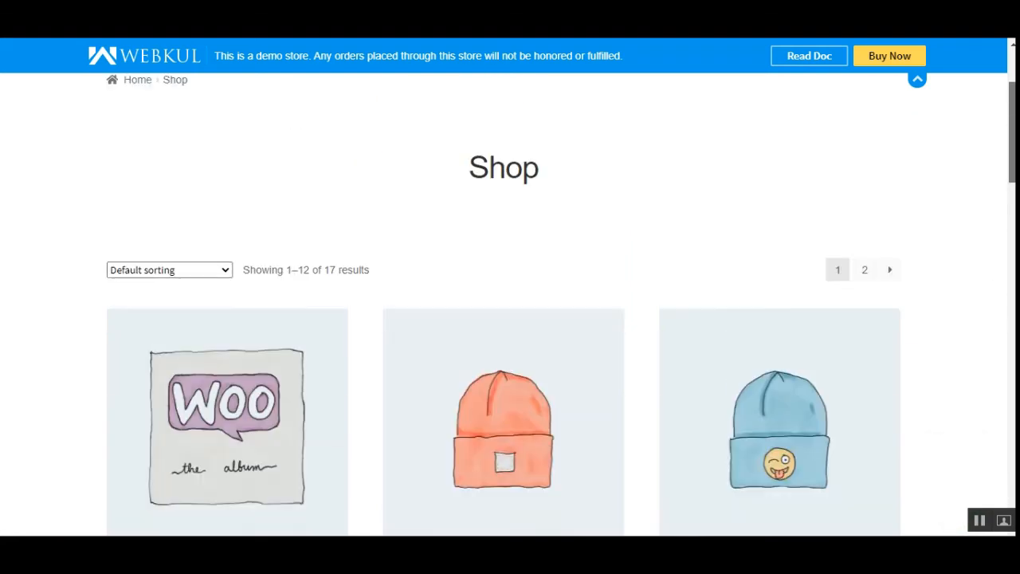
scroll(301, 406, up, 2)
scroll(301, 406, down, 5)
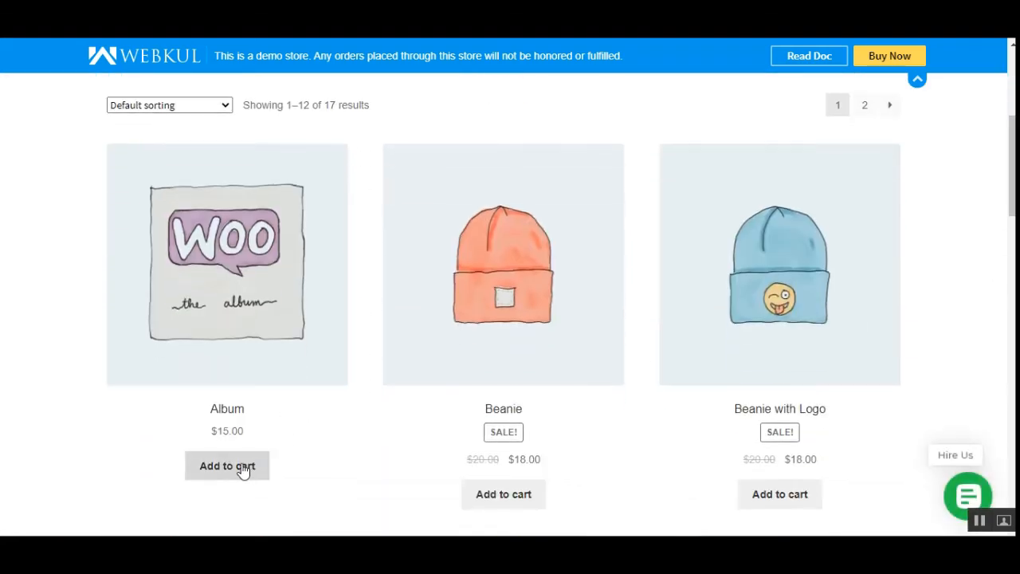
click(232, 475)
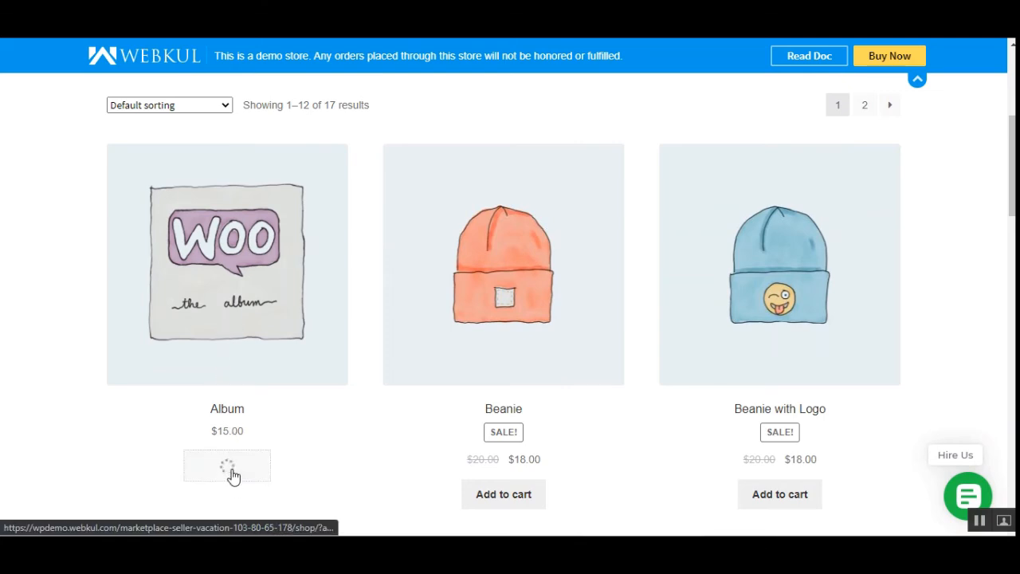
- Open the cart and check the closed-shop label shown for the Album item
scroll(845, 269, up, 4)
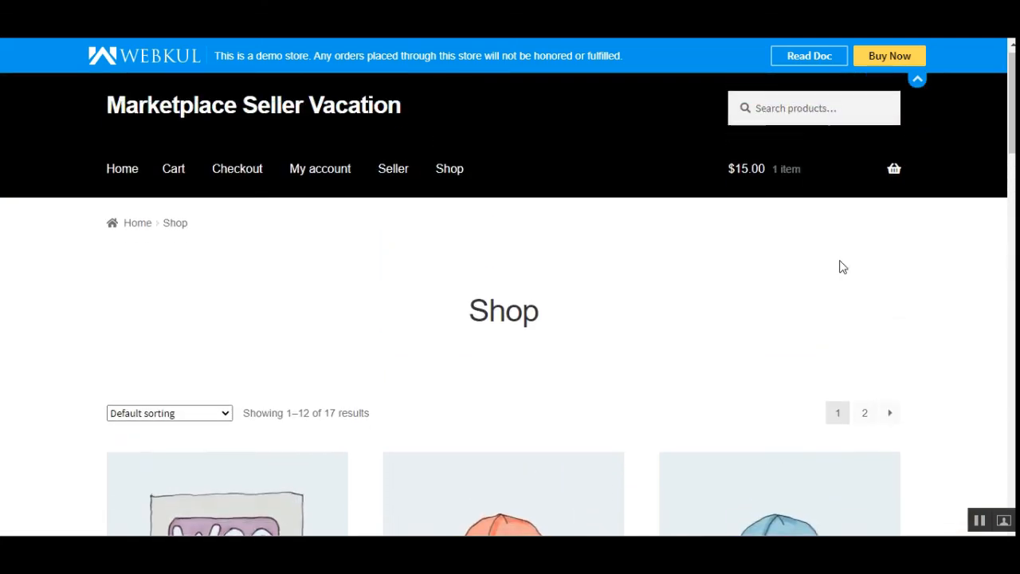
mouse_move(796, 184)
click(809, 335)
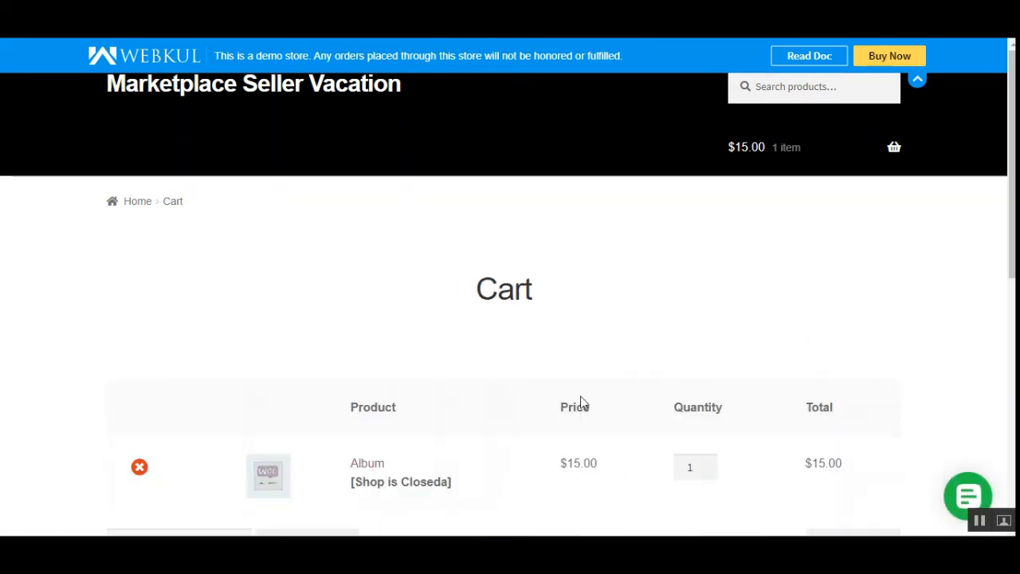
scroll(435, 402, down, 3)
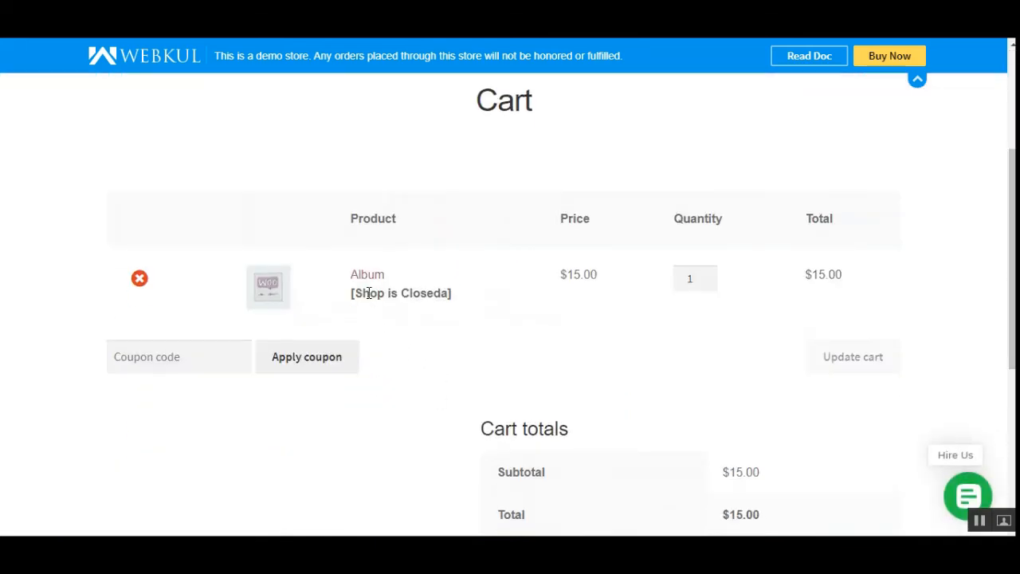
drag(369, 293, 437, 293)
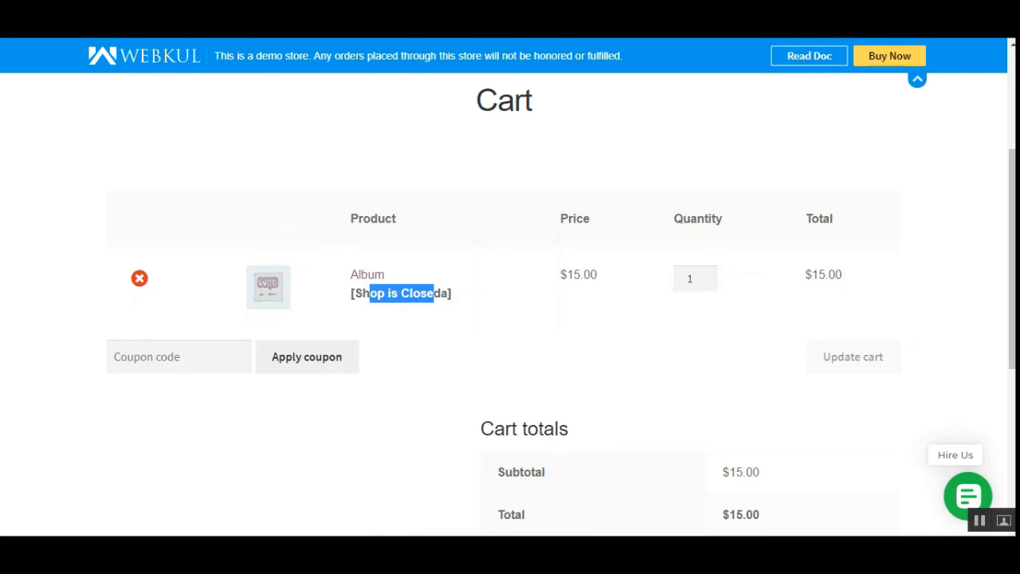
click(979, 520)
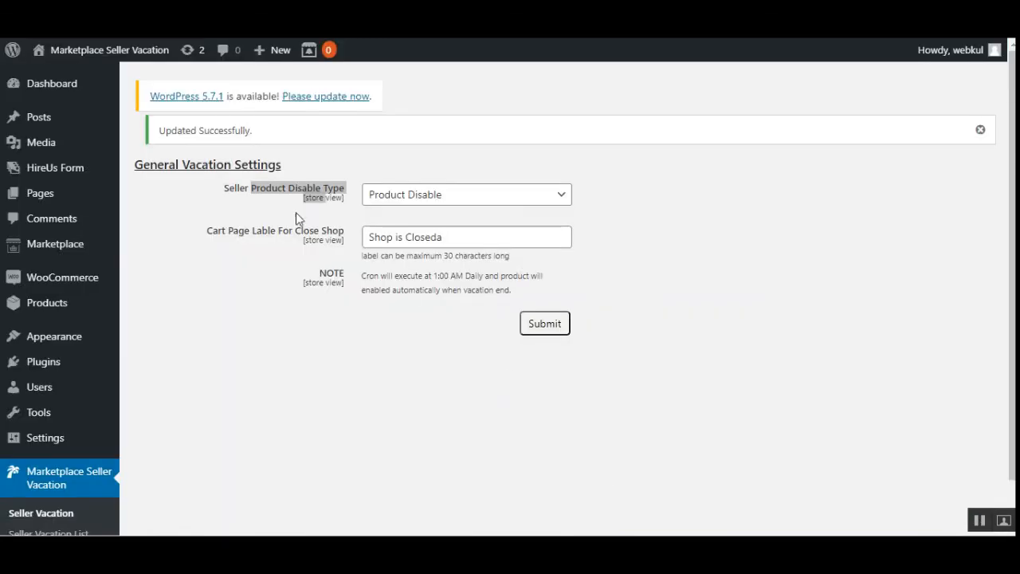
- Return to the Shop page and look through the product listing for items that can be added to the cart
click(238, 209)
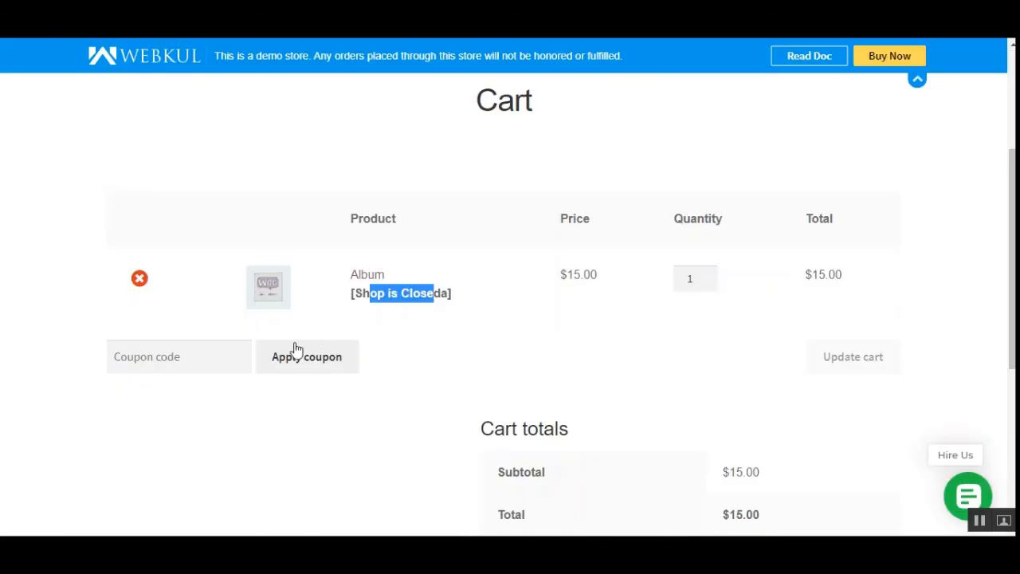
key(F5)
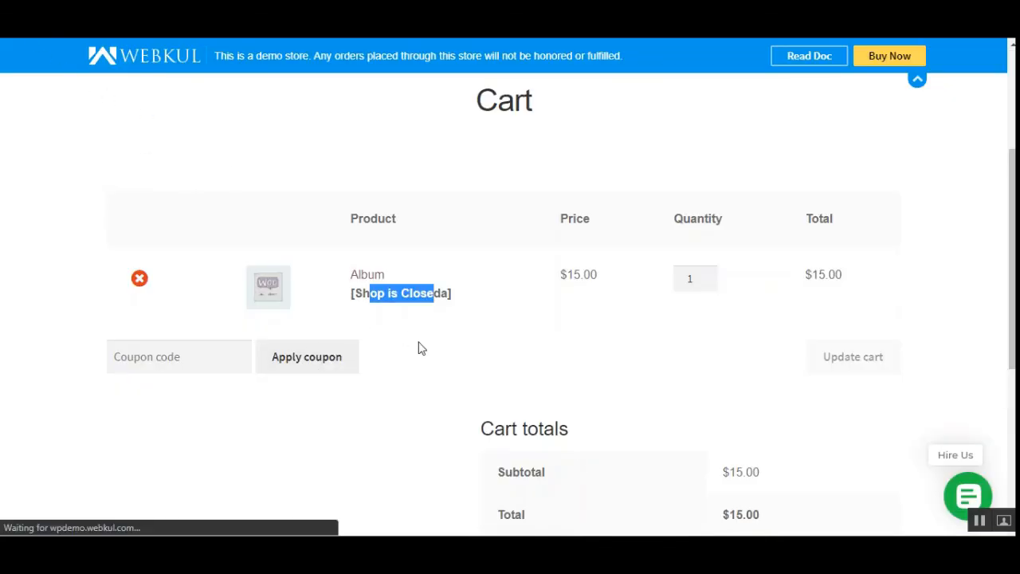
scroll(421, 348, down, 4)
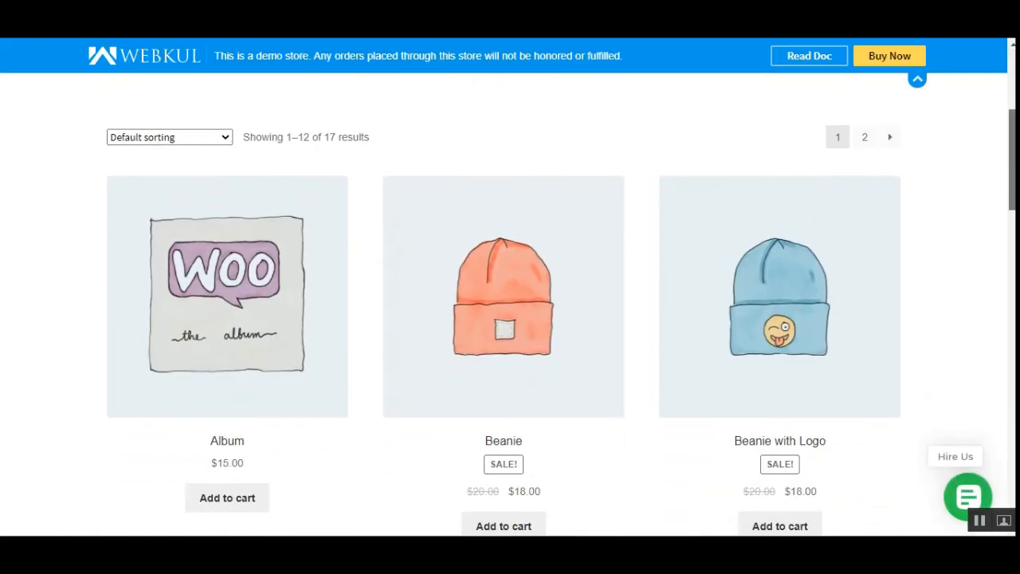
scroll(584, 342, down, 1)
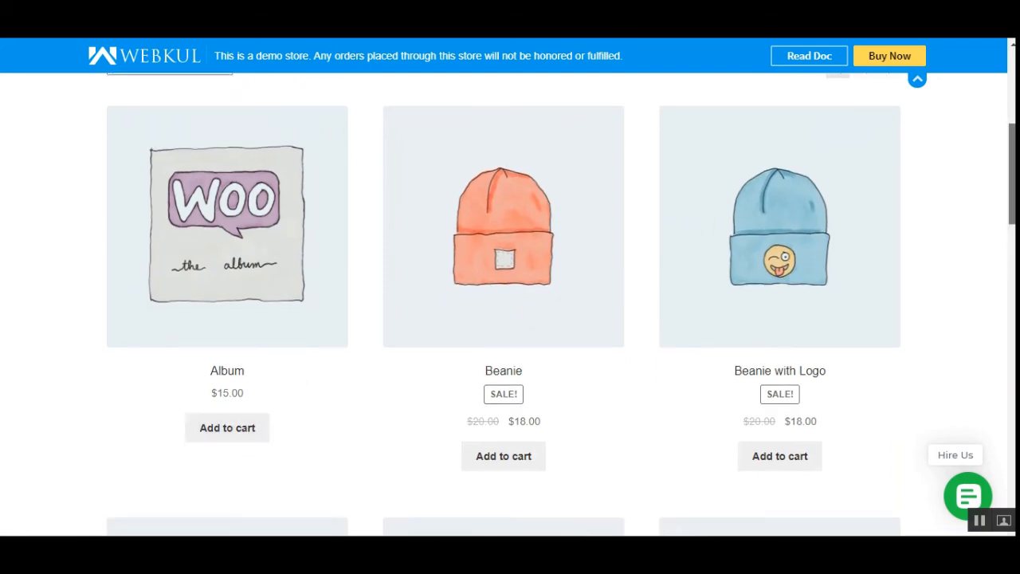
scroll(903, 483, down, 10)
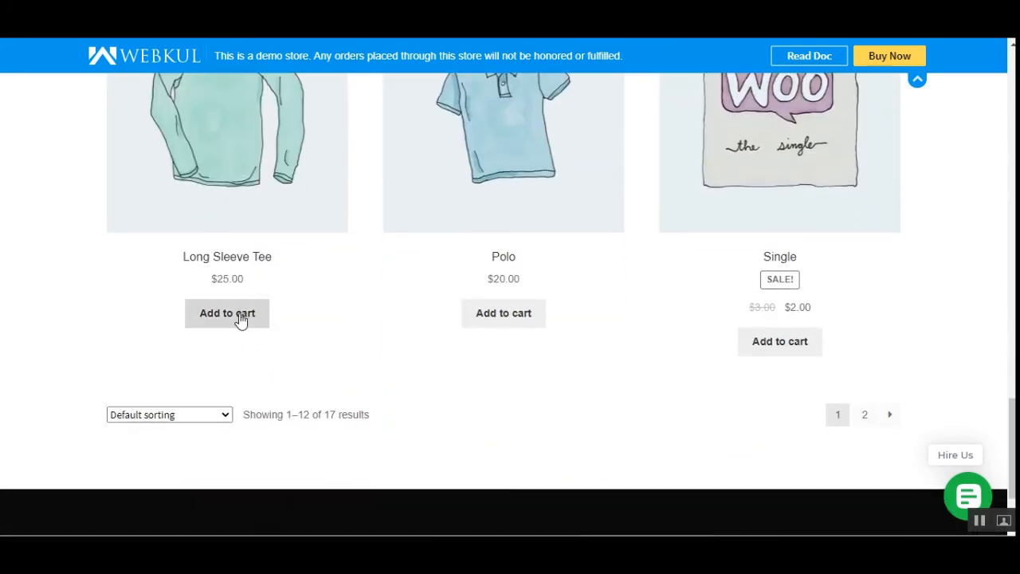
drag(1013, 458, 1010, 92)
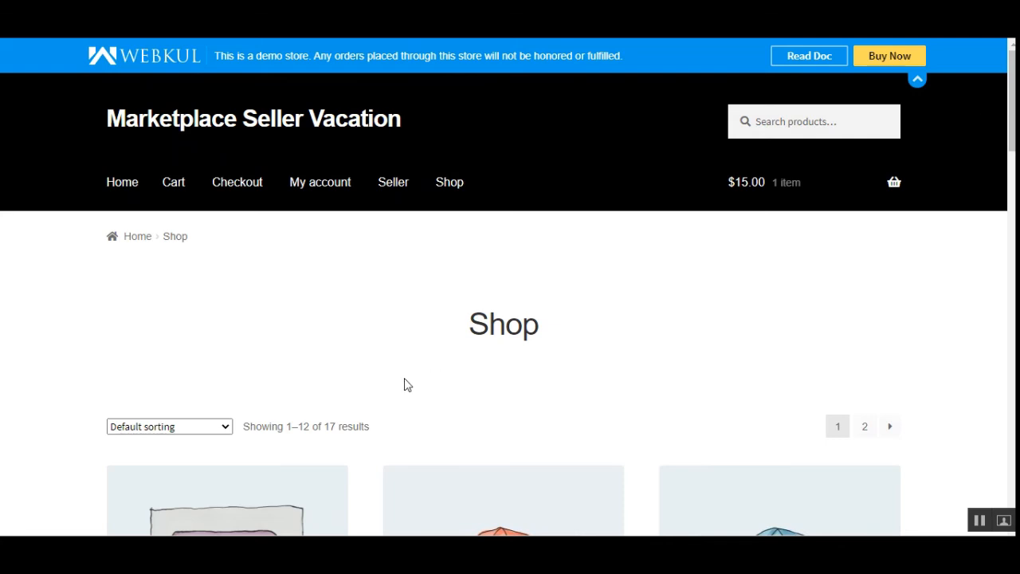
scroll(228, 439, down, 6)
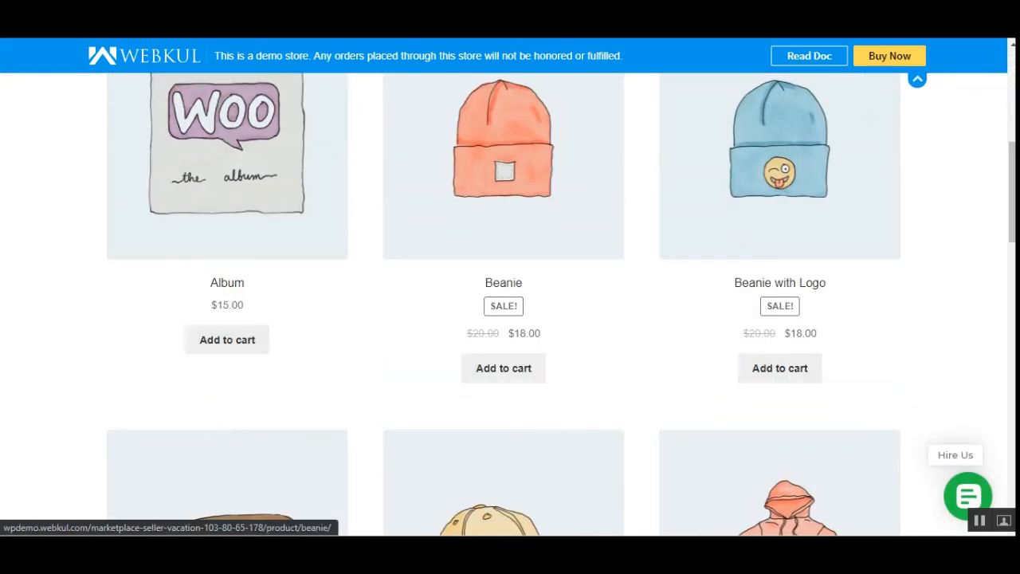
- Reopen the cart and examine the Album's closed-shop label together with the cart totals and checkout option
scroll(852, 327, up, 5)
mouse_move(803, 229)
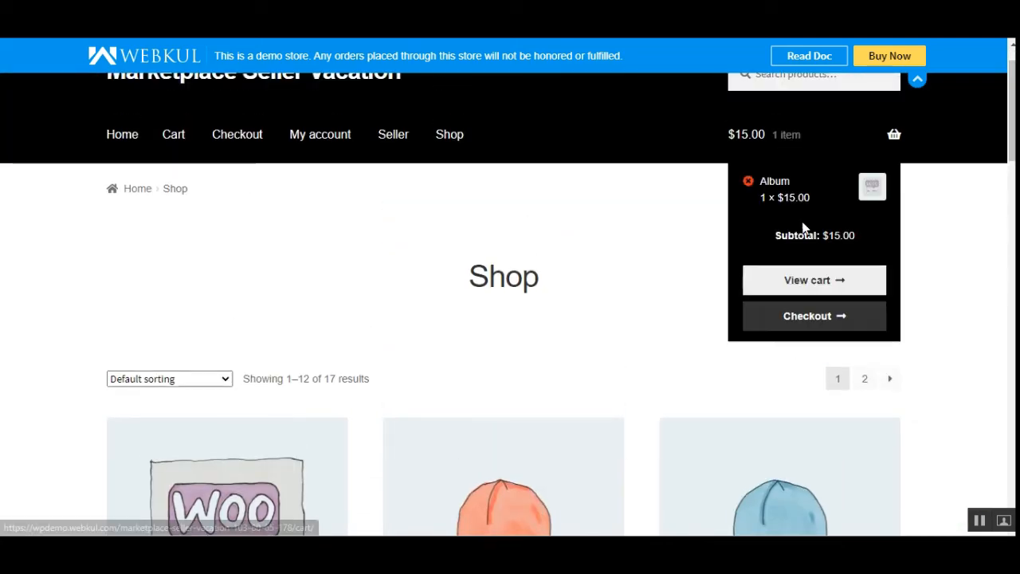
click(814, 284)
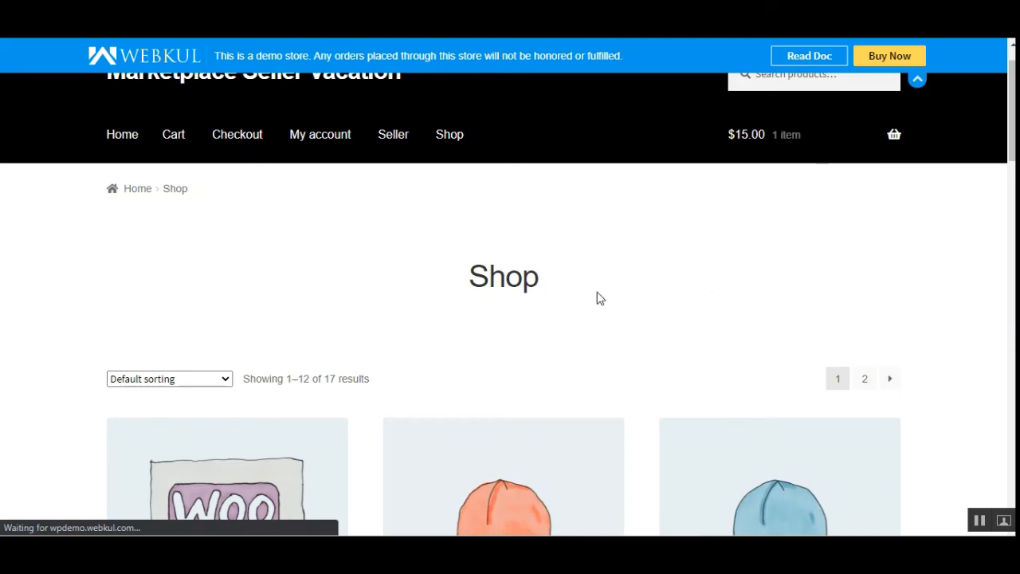
scroll(526, 318, down, 3)
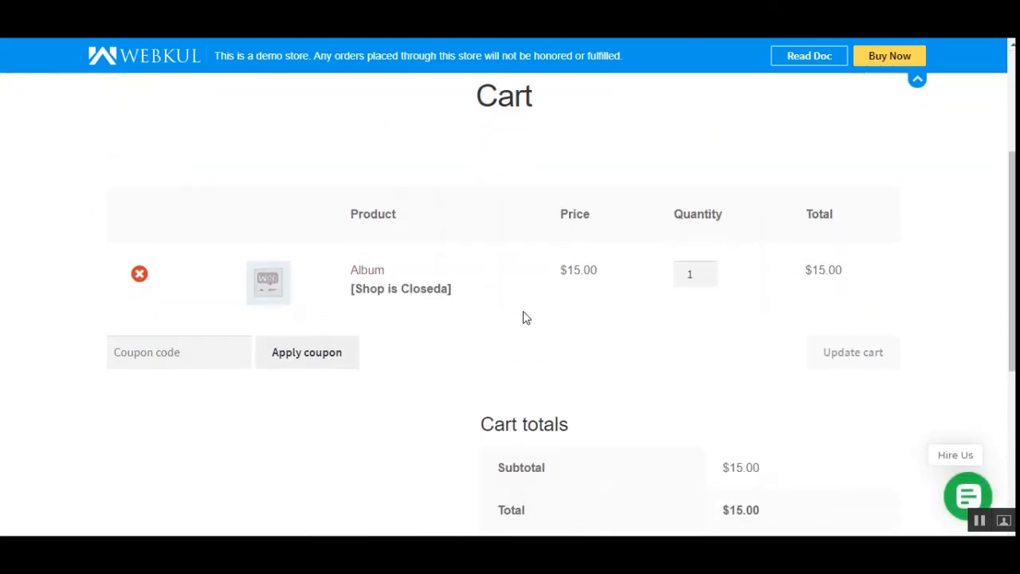
scroll(545, 302, down, 3)
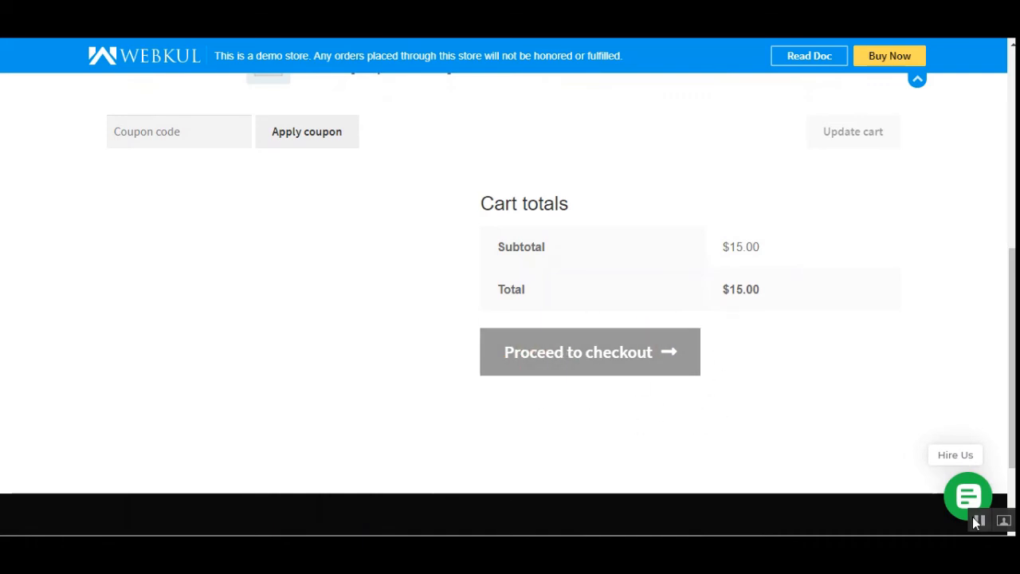
scroll(789, 478, up, 6)
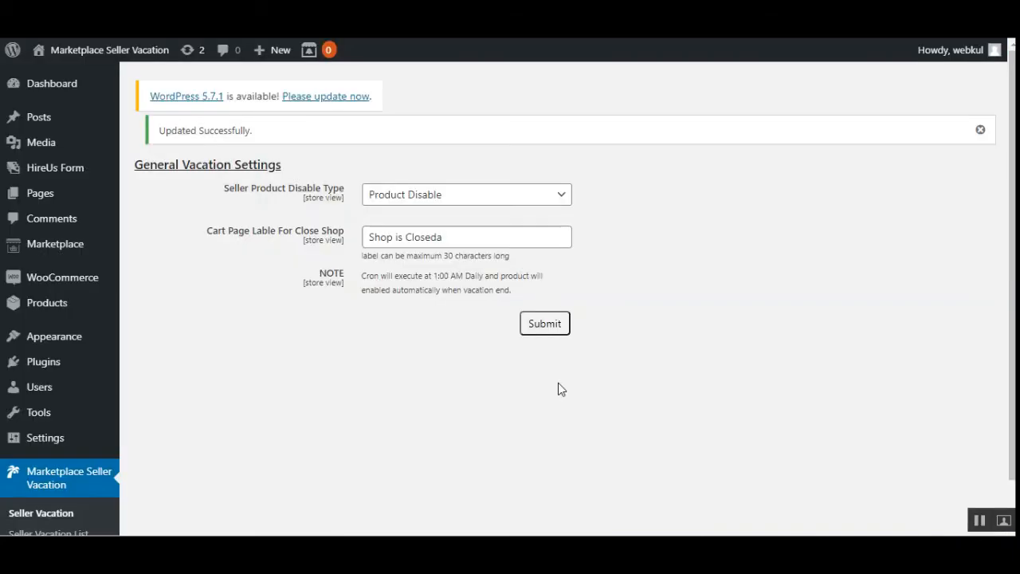
- Review the Seller Product Disable Type choices in the admin's General Vacation Settings, leaving Product Disable selected
click(445, 199)
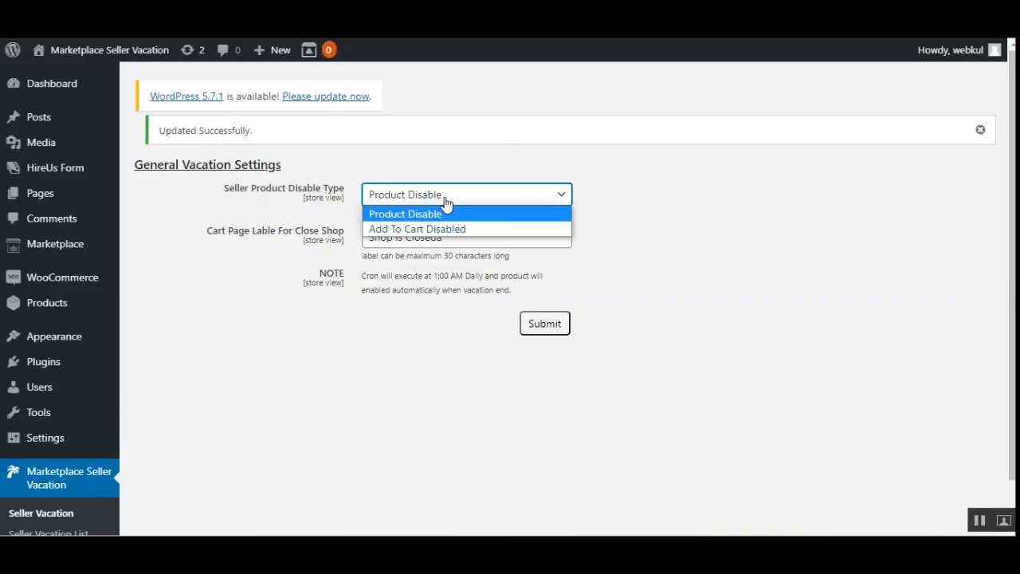
click(446, 202)
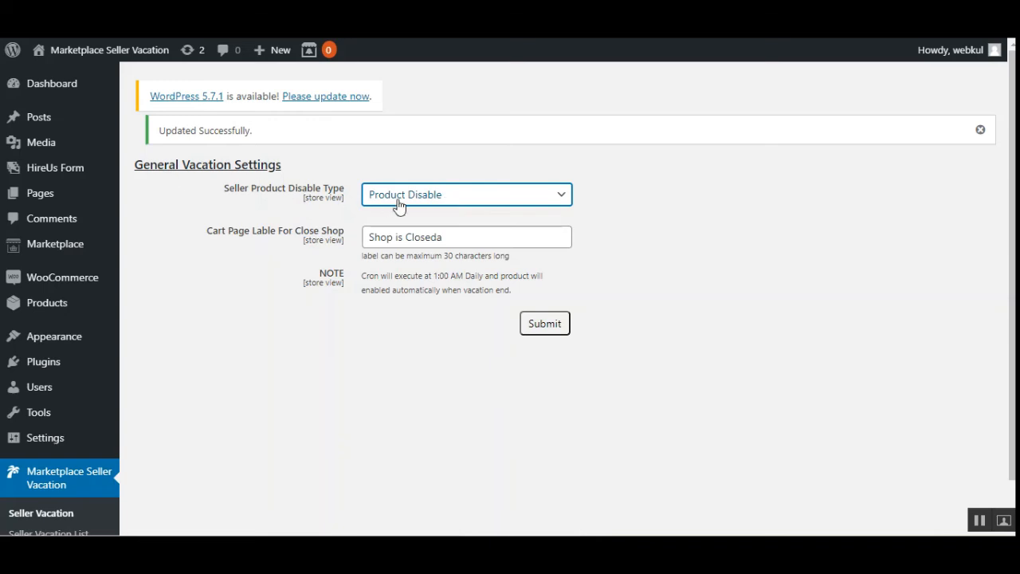
click(421, 208)
click(422, 210)
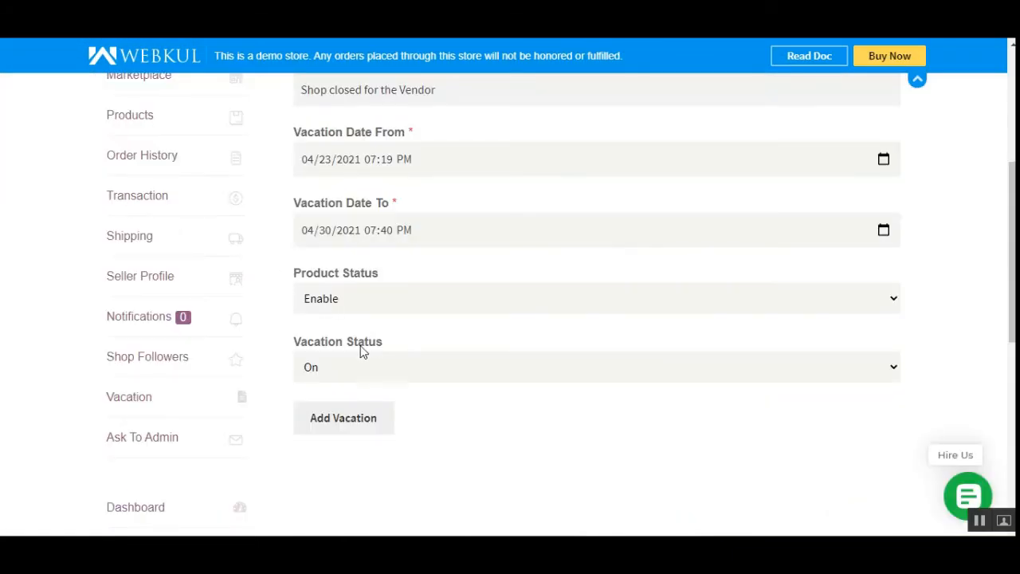
- Set the vendor vacation's Product Status to Disable and submit the vacation
click(368, 303)
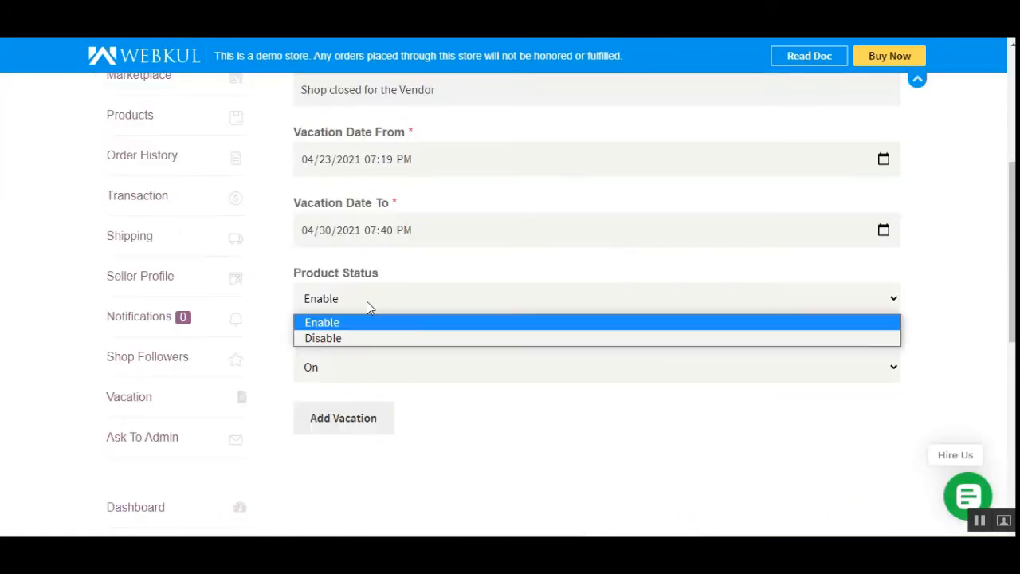
click(355, 339)
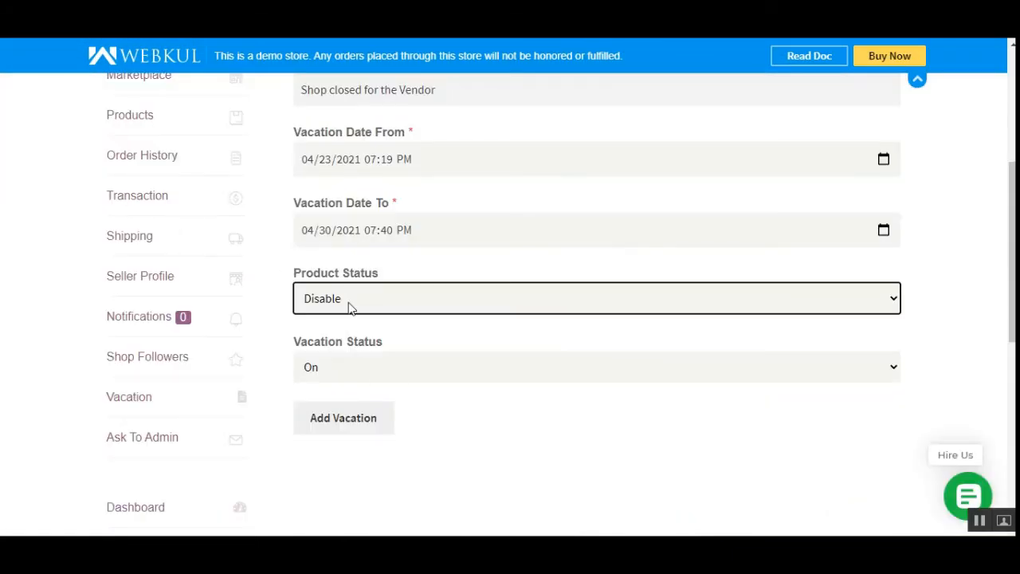
click(347, 422)
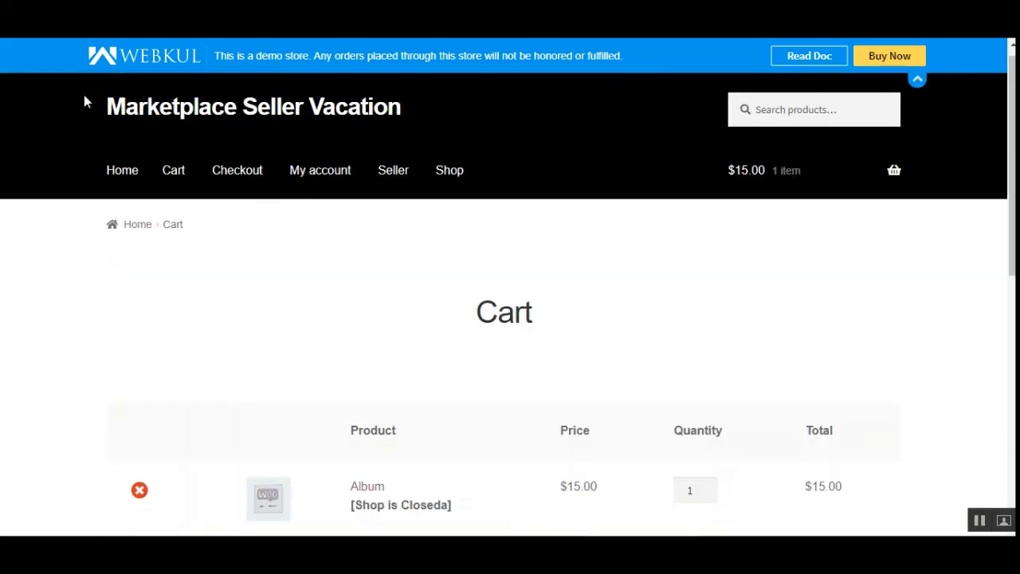
- Open the storefront's Shop page and check which products are listed with the vendor's products disabled
click(448, 178)
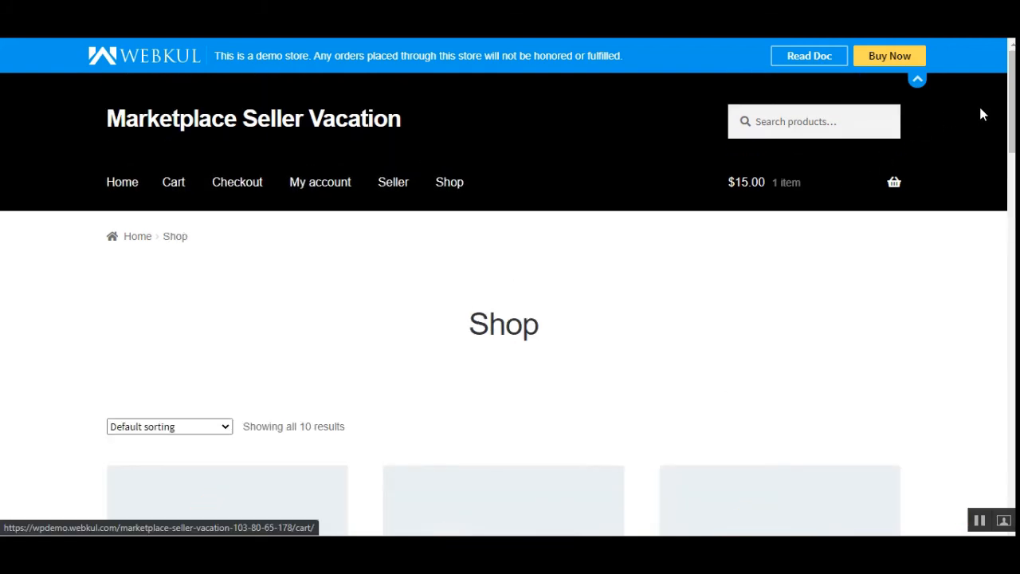
drag(1012, 110, 1010, 133)
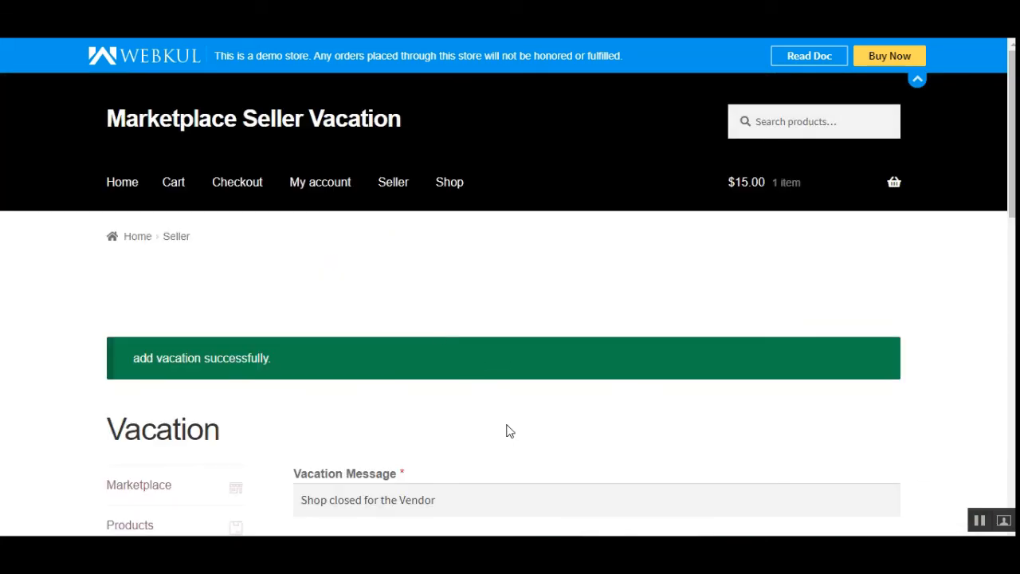
scroll(507, 430, down, 3)
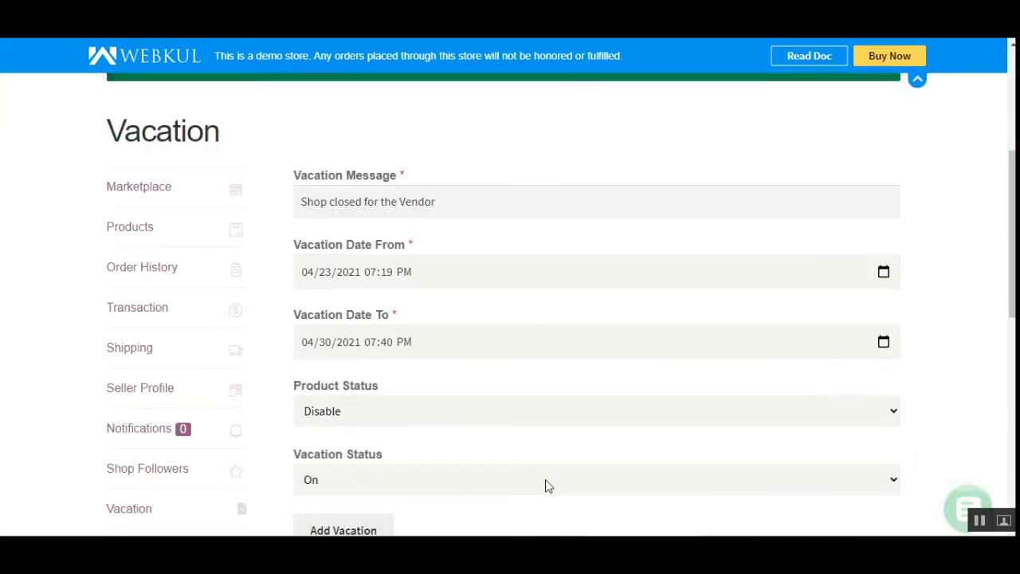
- Set the vendor vacation's Product Status back to Enable and submit the vacation again
click(356, 342)
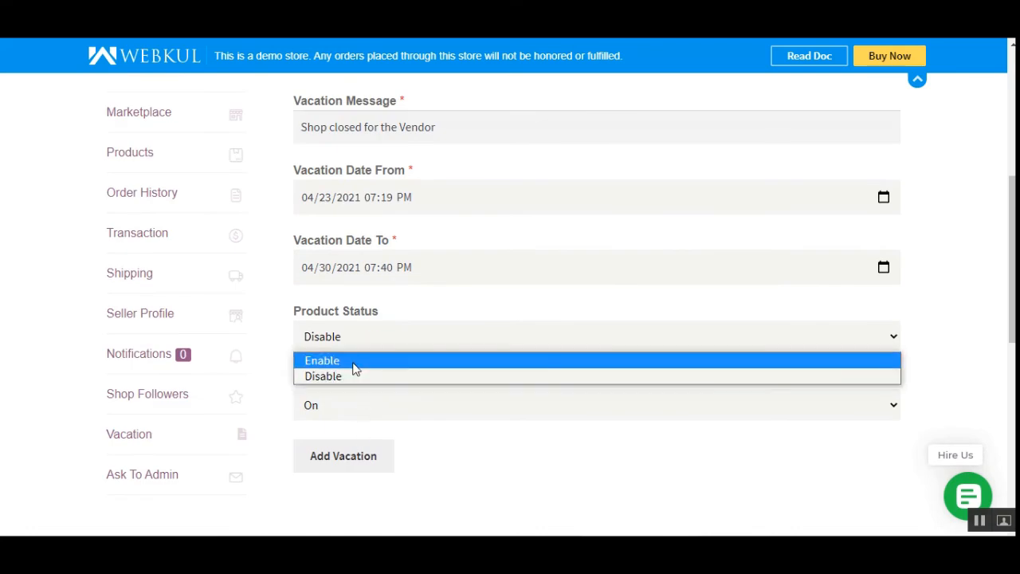
click(356, 360)
click(355, 463)
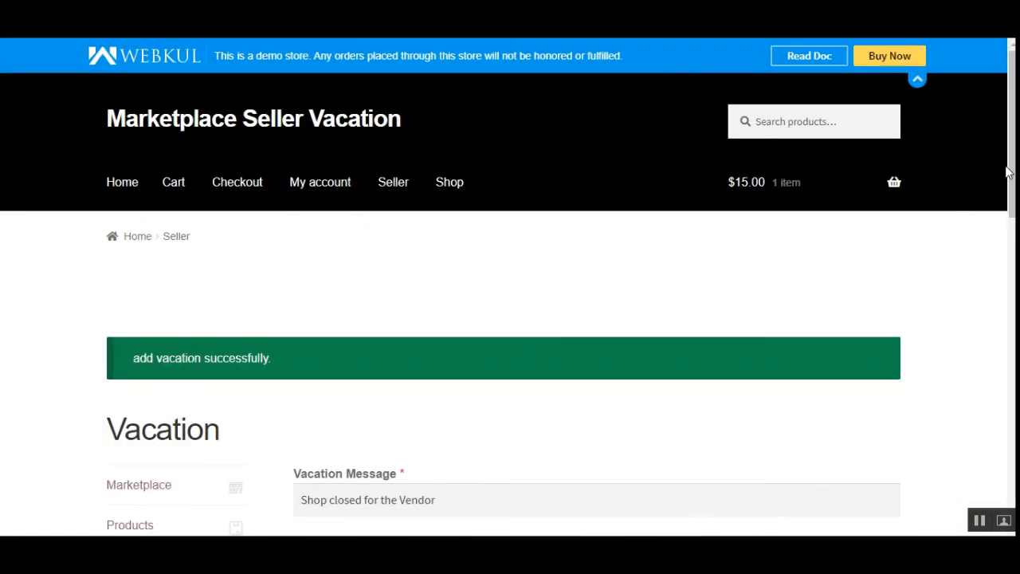
drag(1008, 172, 1008, 293)
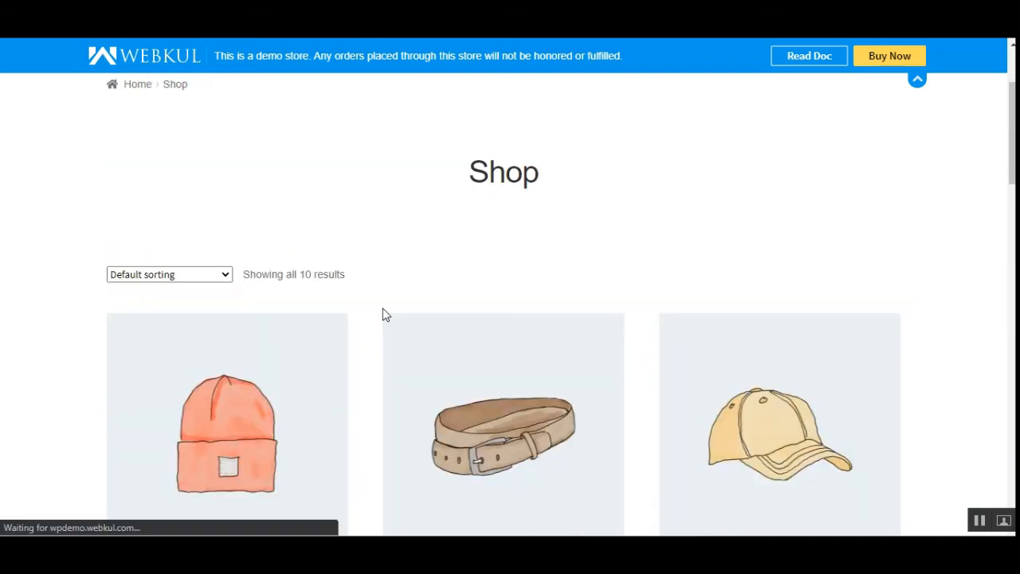
- Open the Album product from the Shop page and add one to the cart
scroll(380, 303, down, 4)
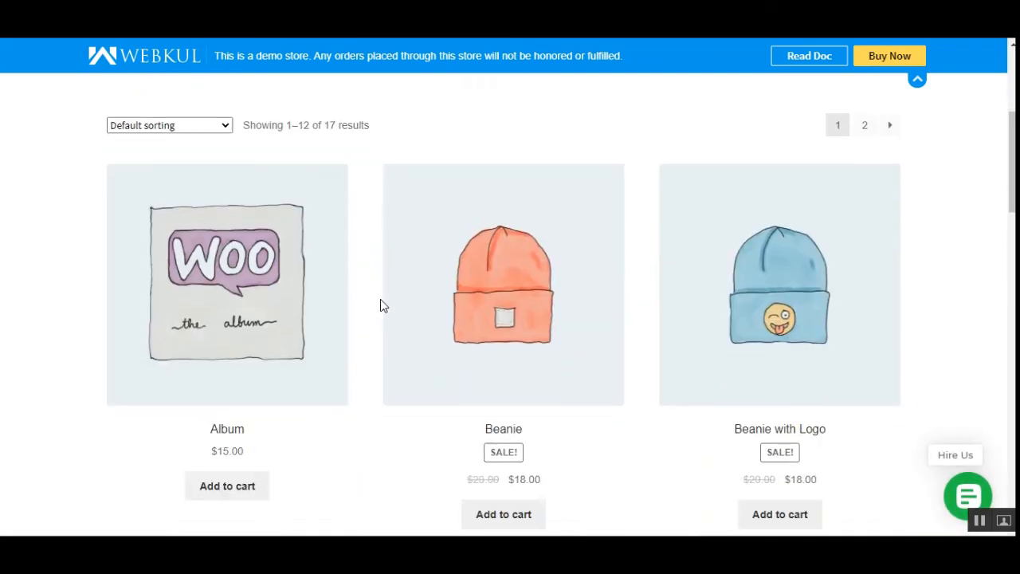
click(252, 192)
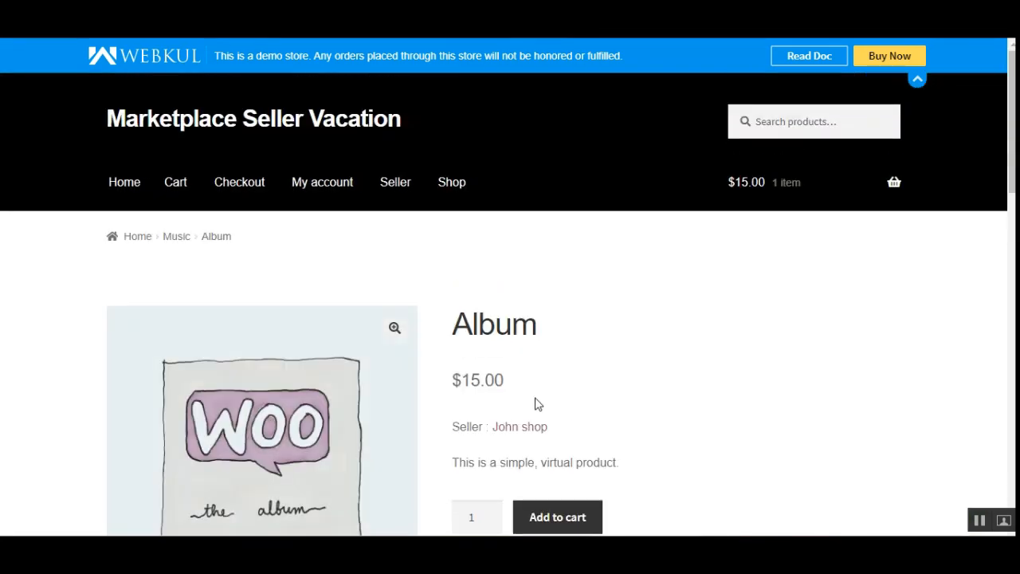
scroll(534, 402, down, 2)
scroll(569, 410, down, 2)
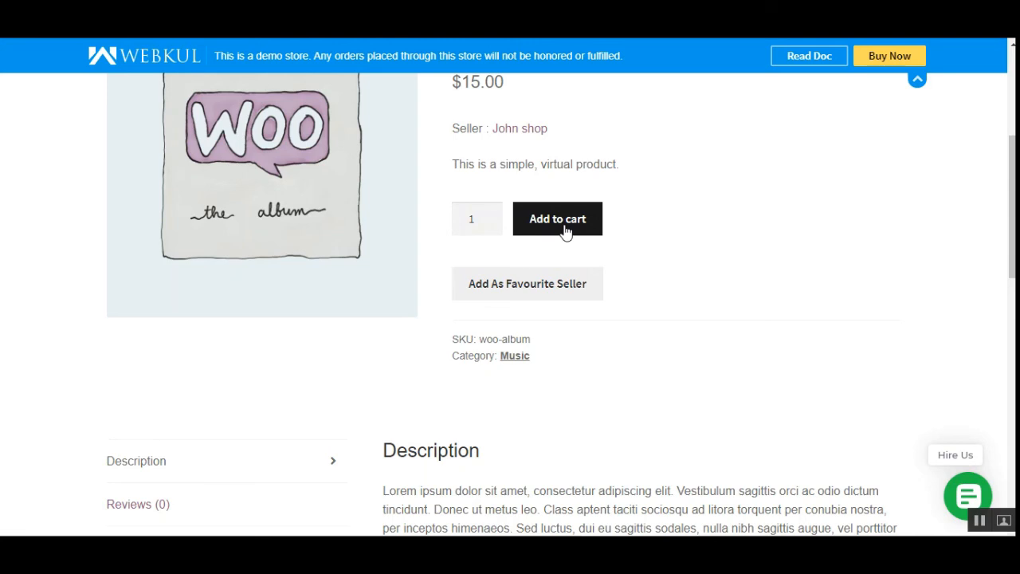
click(564, 230)
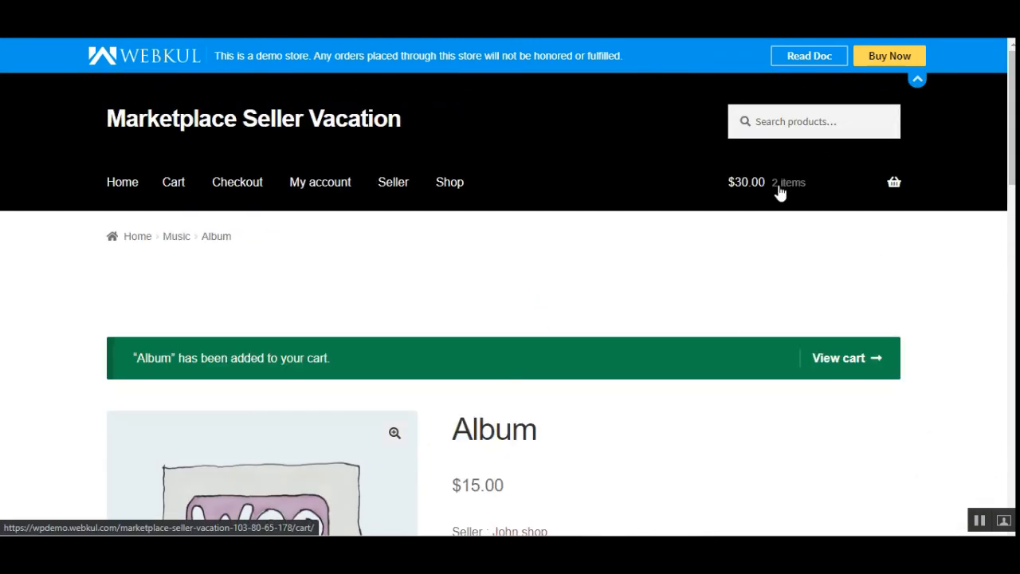
- View the cart and examine the vacation message under the Album product
mouse_move(816, 278)
click(819, 328)
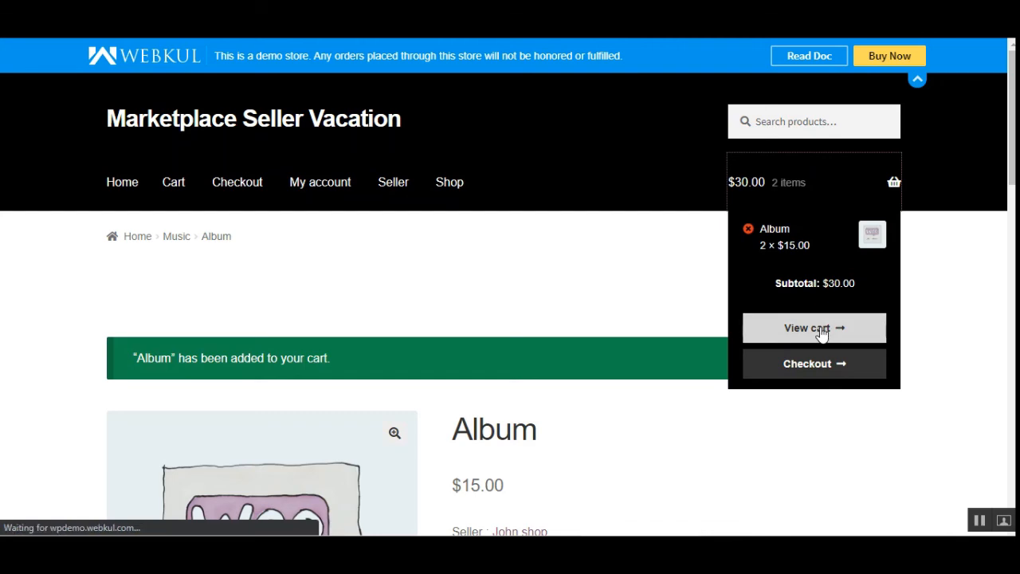
scroll(428, 359, down, 3)
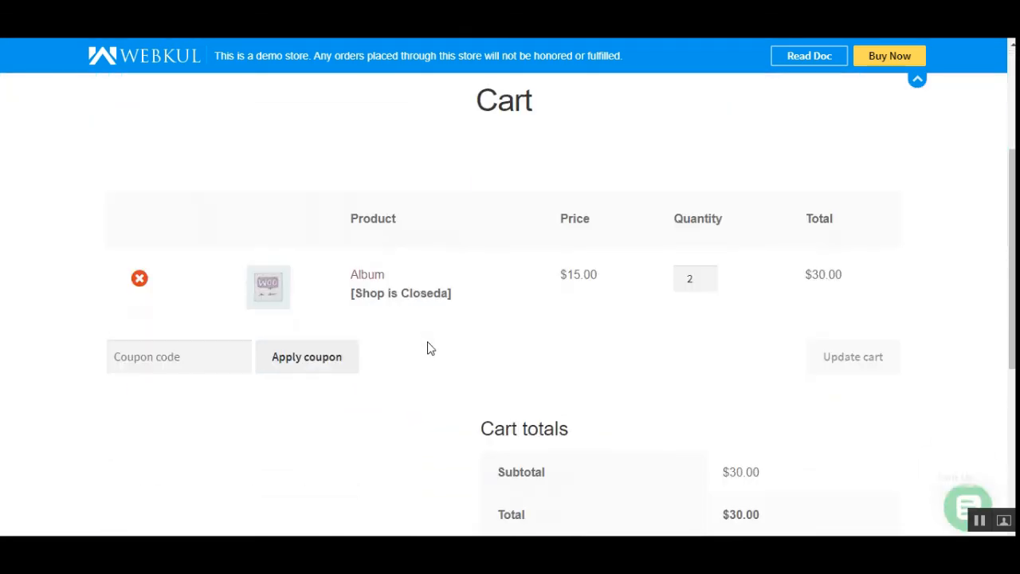
drag(357, 298, 446, 305)
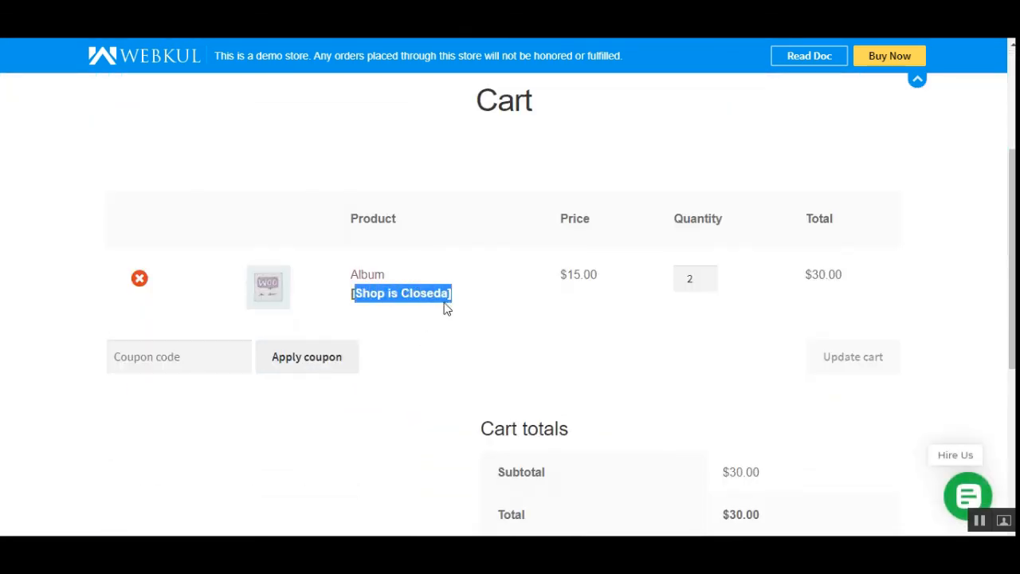
scroll(466, 366, up, 3)
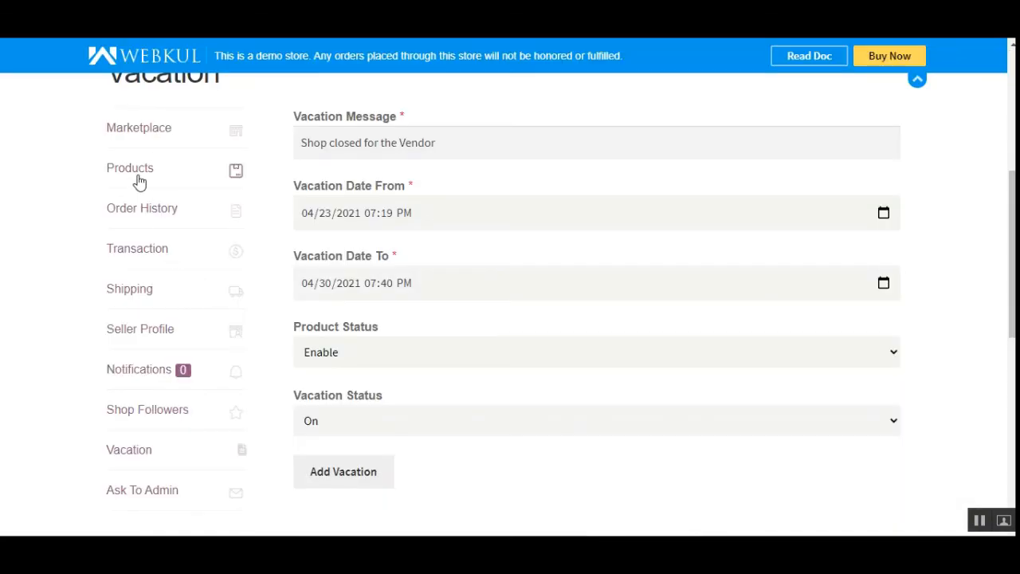
- Set the vendor vacation's Product Status to Disable and add the vacation
click(387, 359)
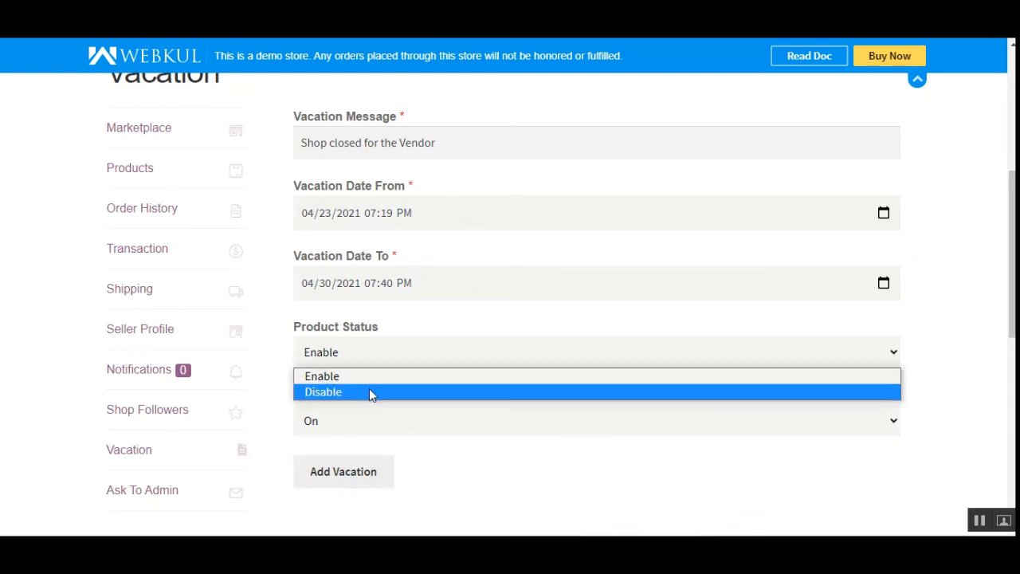
click(369, 388)
click(347, 475)
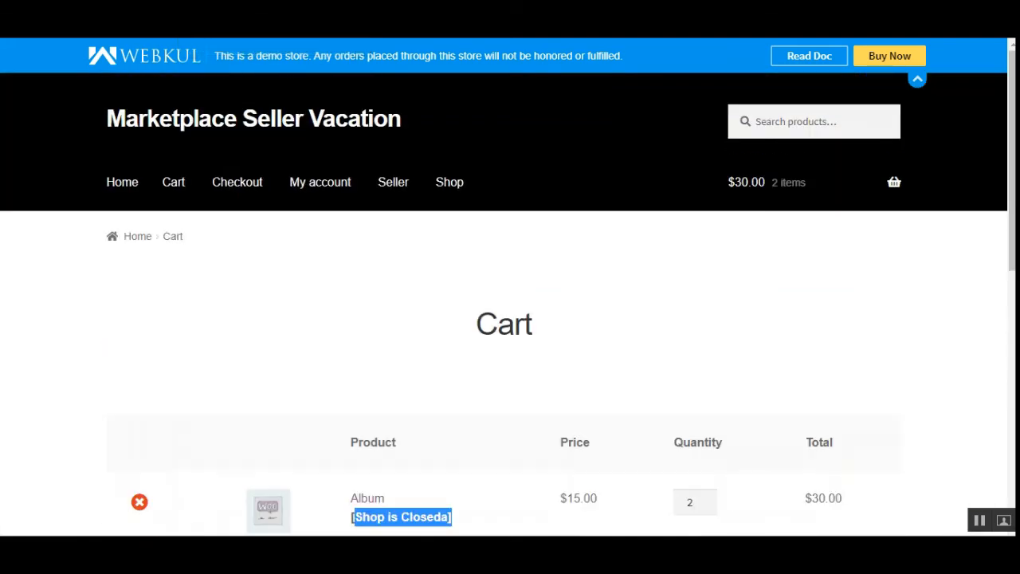
- Go from the cart to the storefront's Shop page and check which products are listed while the vendor's products are disabled
scroll(348, 428, down, 1)
scroll(311, 341, up, 1)
click(443, 192)
scroll(435, 411, down, 3)
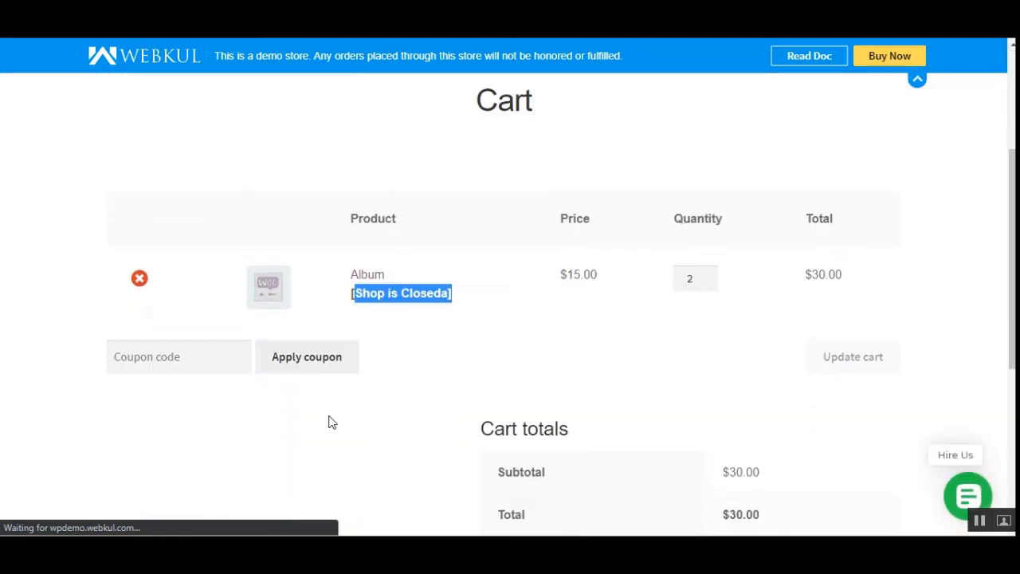
scroll(983, 255, down, 3)
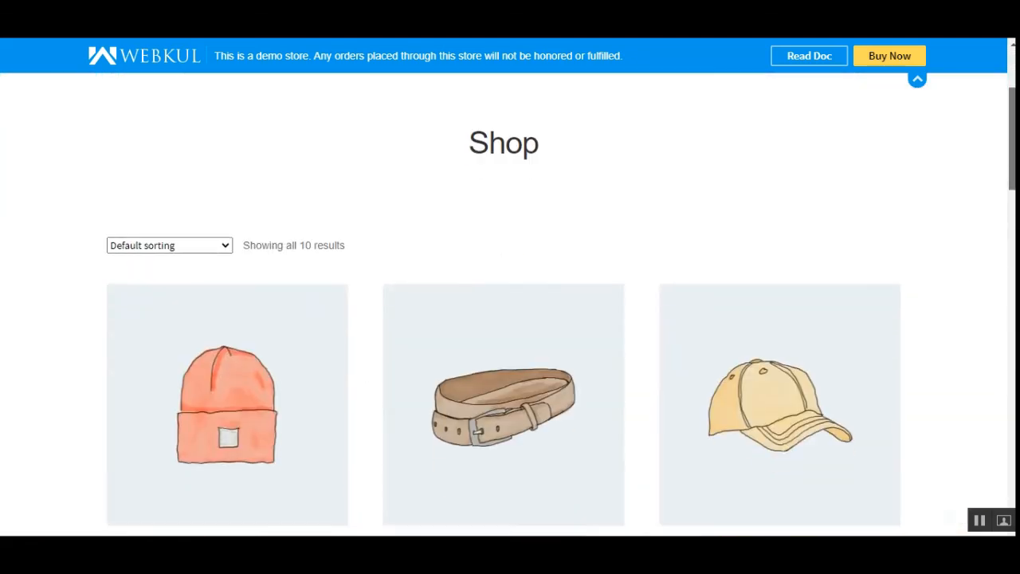
drag(1012, 155, 1013, 121)
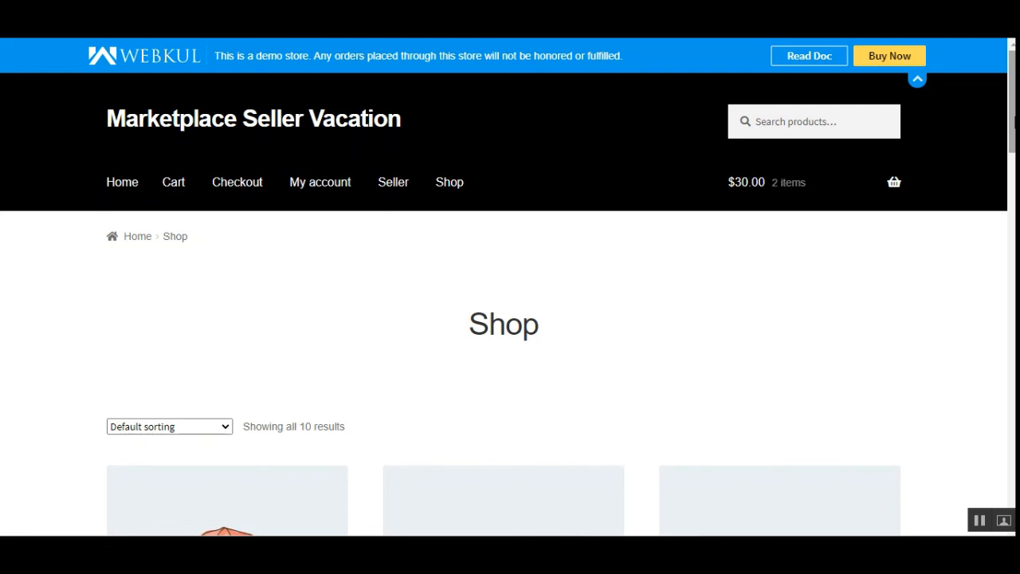
scroll(840, 392, down, 5)
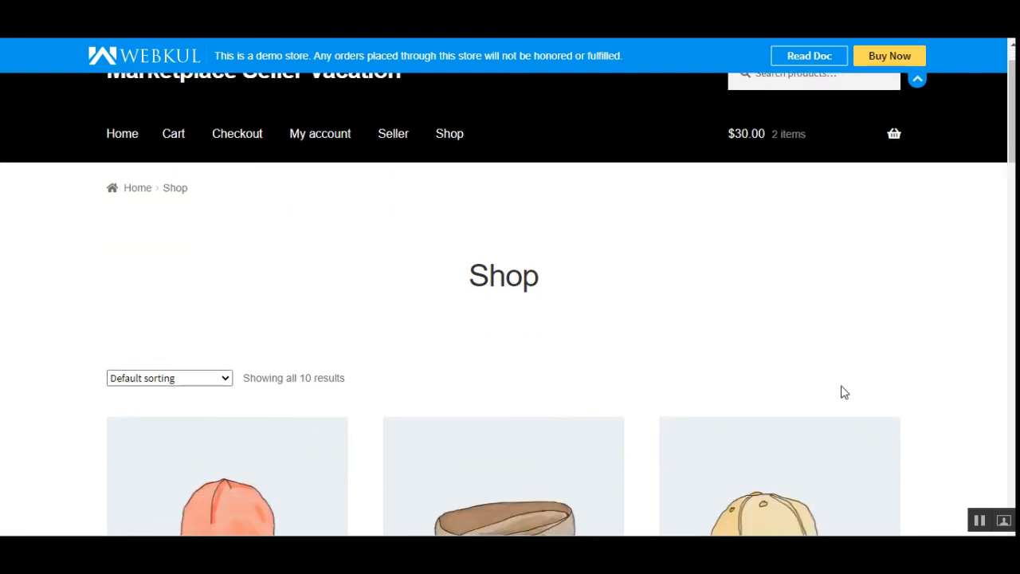
- Open the Beanie product page and check its seller and whether it can be bought
click(238, 297)
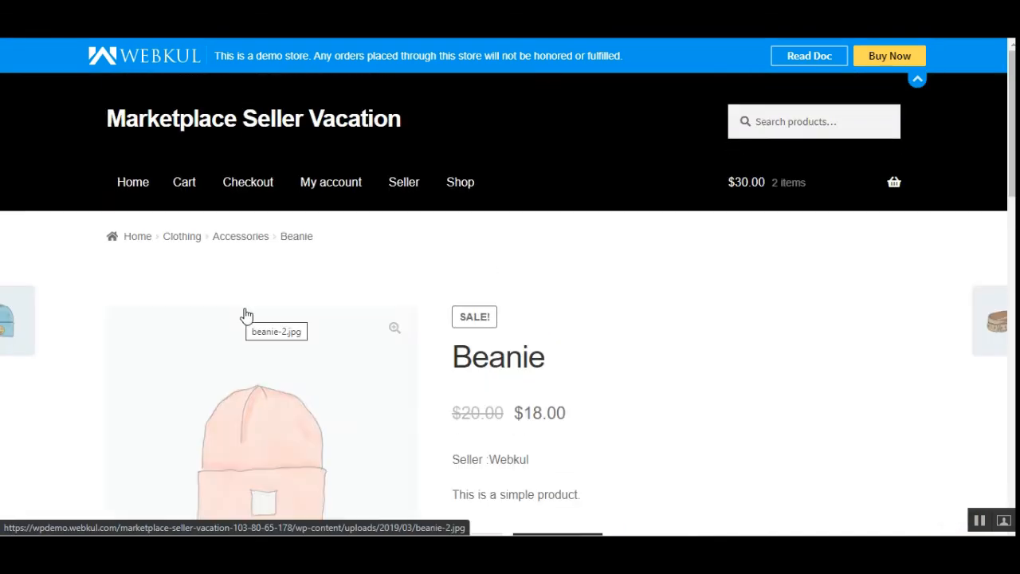
scroll(381, 387, down, 2)
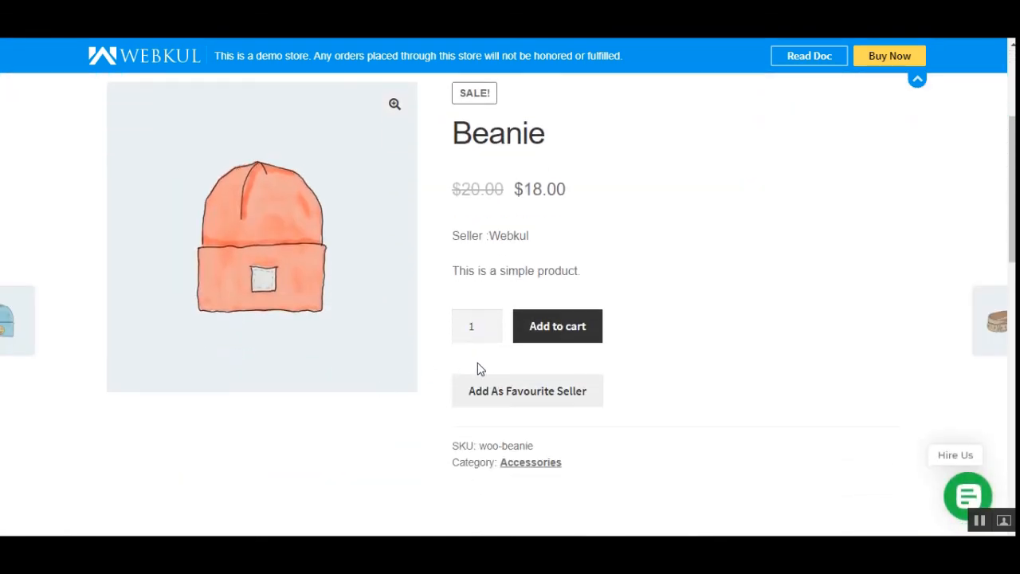
scroll(645, 343, up, 3)
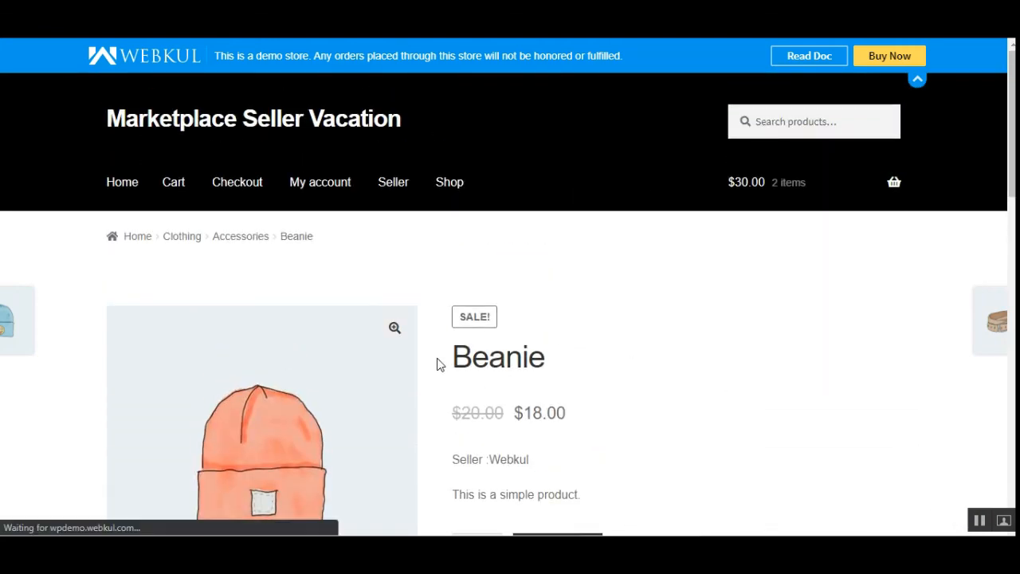
- Return to the cart and check the Album line and cart totals with the vendor's products disabled
scroll(437, 365, down, 2)
scroll(437, 364, up, 1)
scroll(437, 364, down, 2)
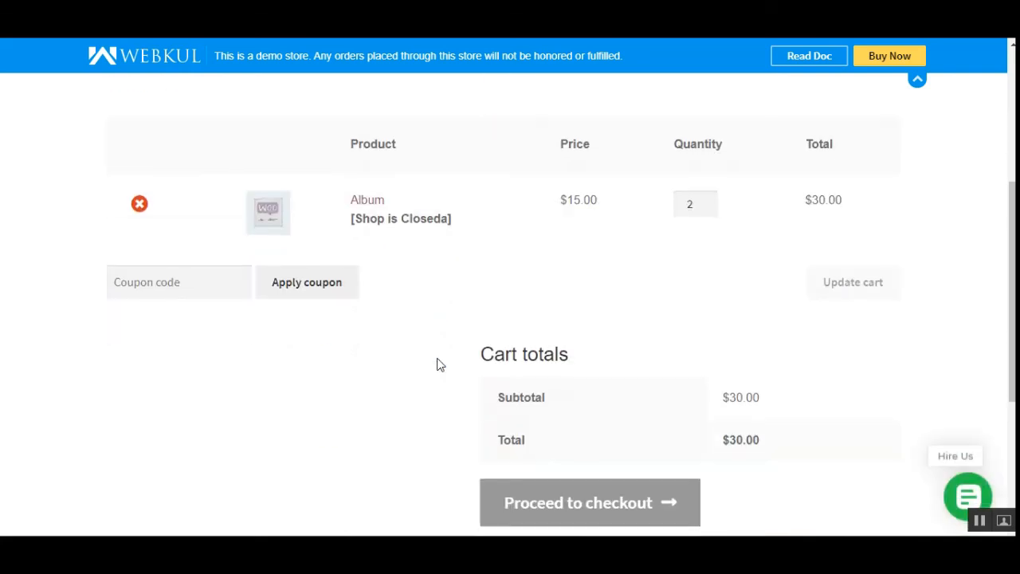